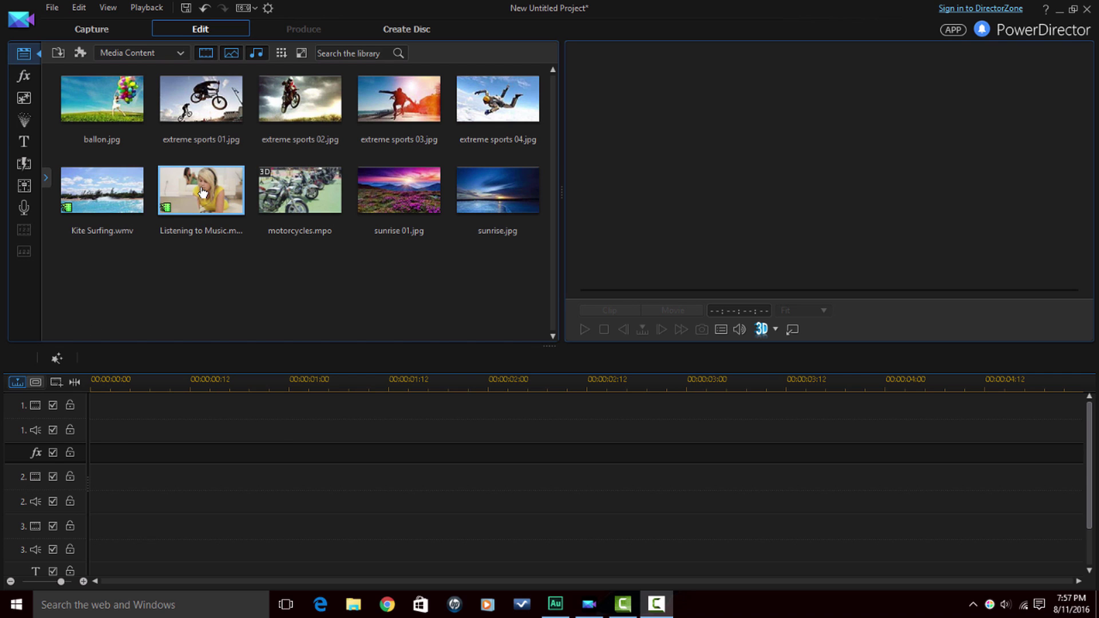
# Add Listening to Music.mp4 to video track 1, then browse the Custom and Downloaded PiP object categories
pyautogui.moveTo(202, 192); pyautogui.dragTo(80, 413)
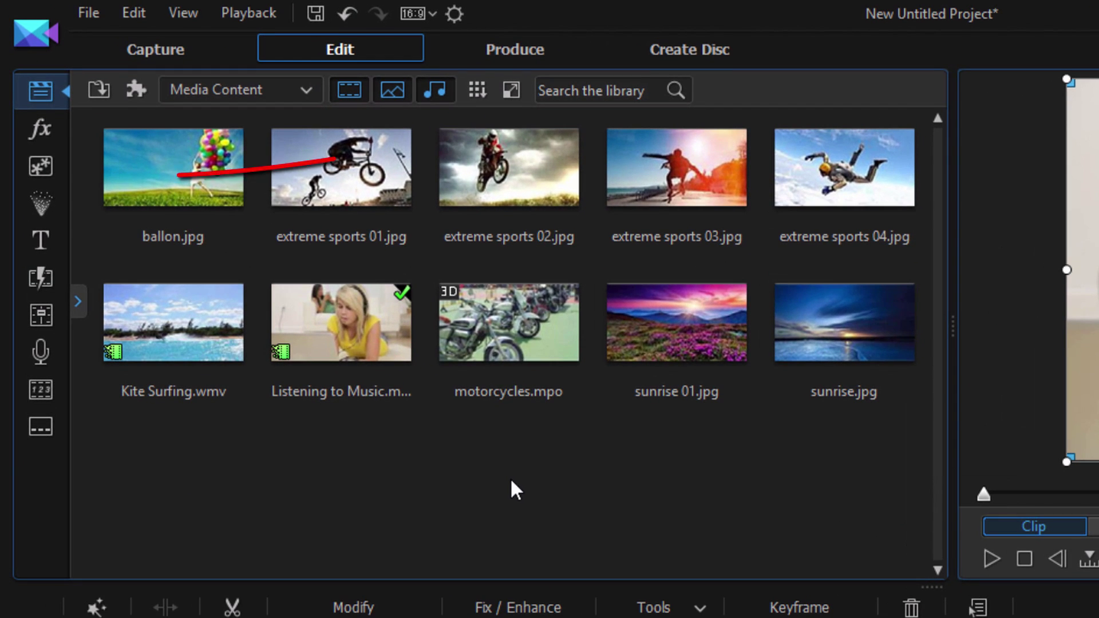
pyautogui.click(40, 166)
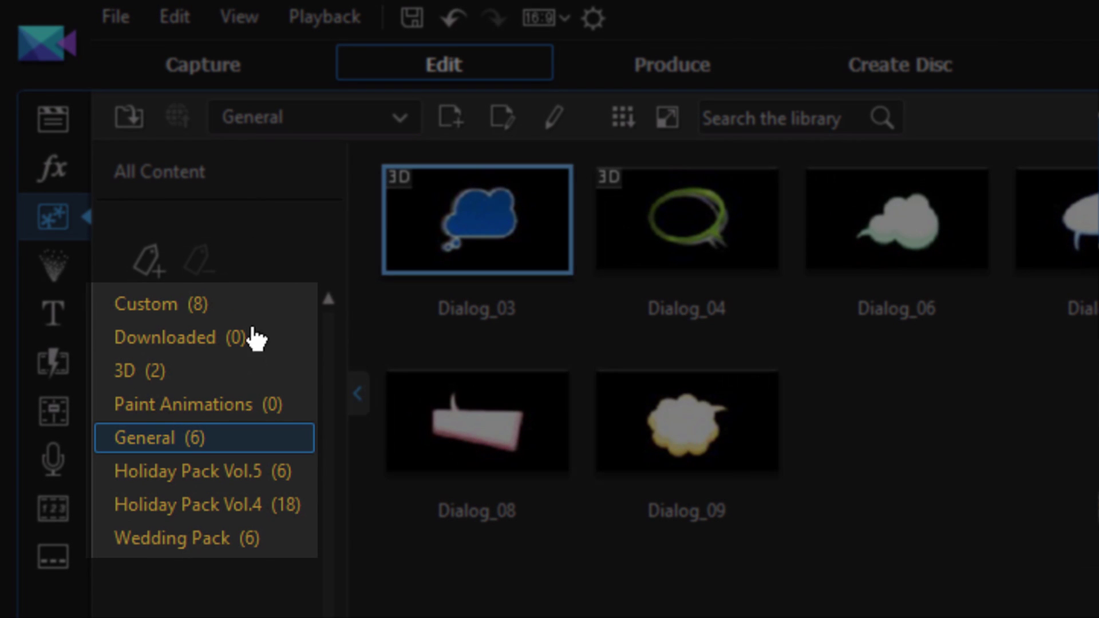
pyautogui.click(196, 309)
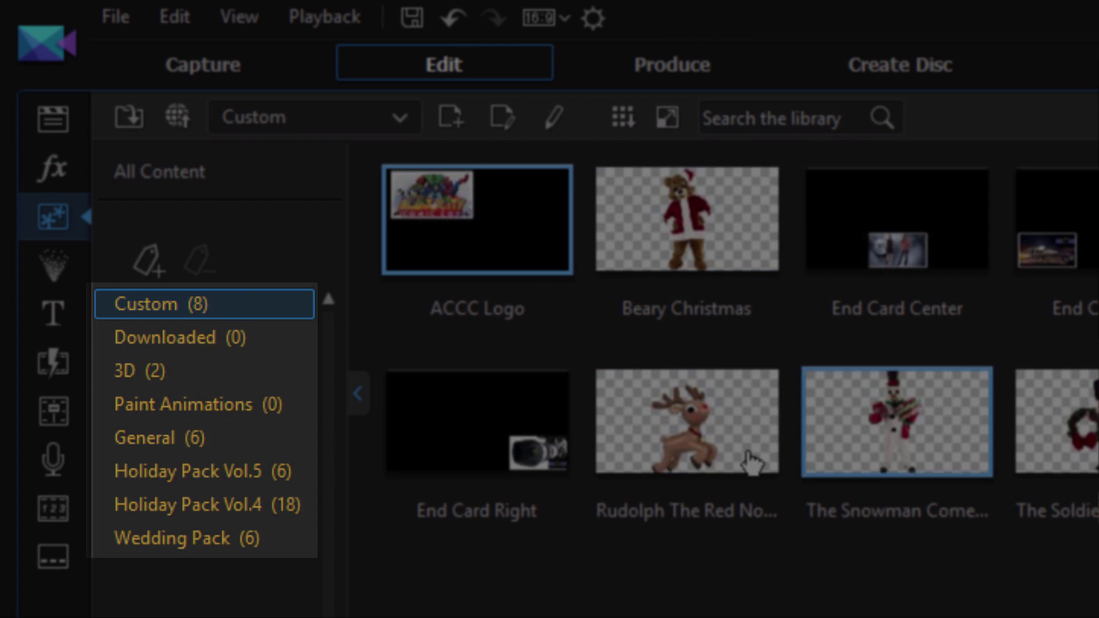
pyautogui.click(197, 356)
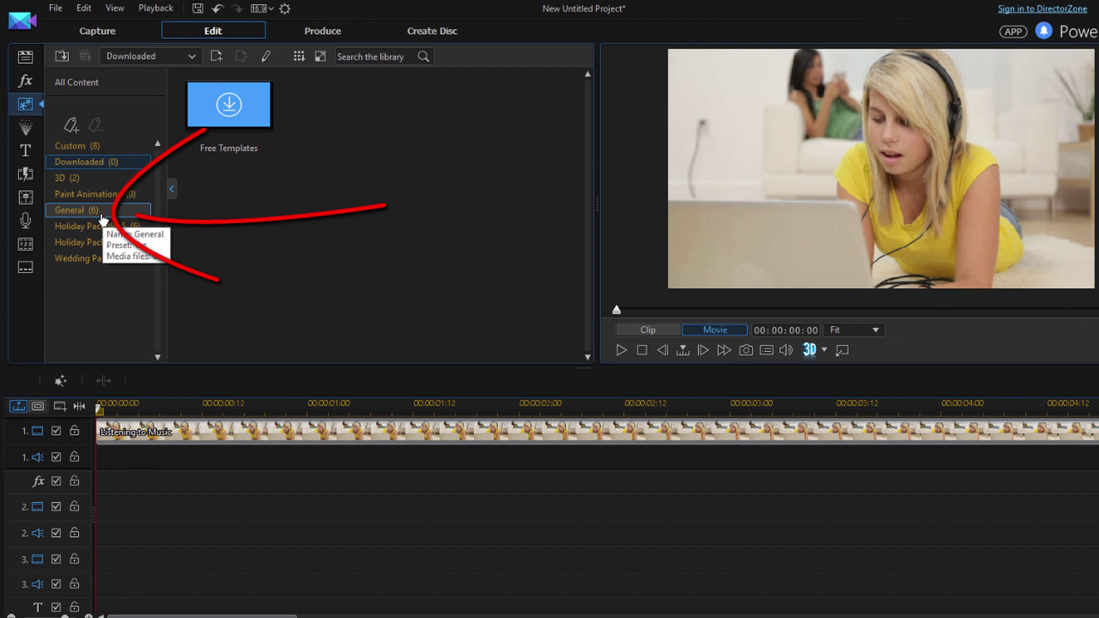
# Drag the Dialog_07 speech bubble from the General PiP objects onto video track 2 and open it for editing
pyautogui.click(102, 215)
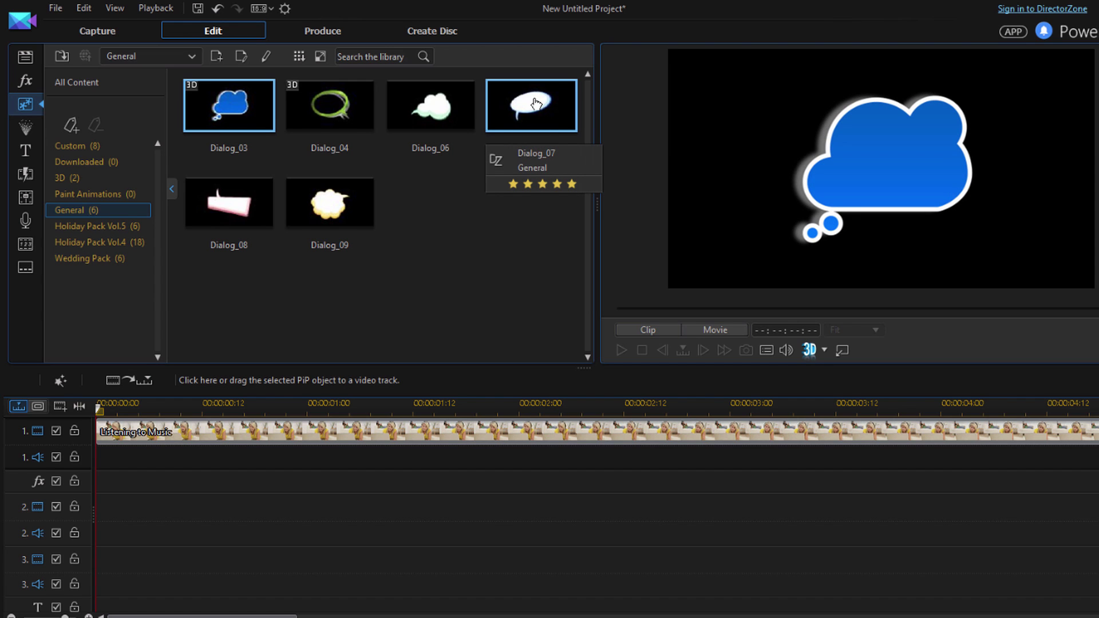
pyautogui.moveTo(536, 104); pyautogui.dragTo(92, 525)
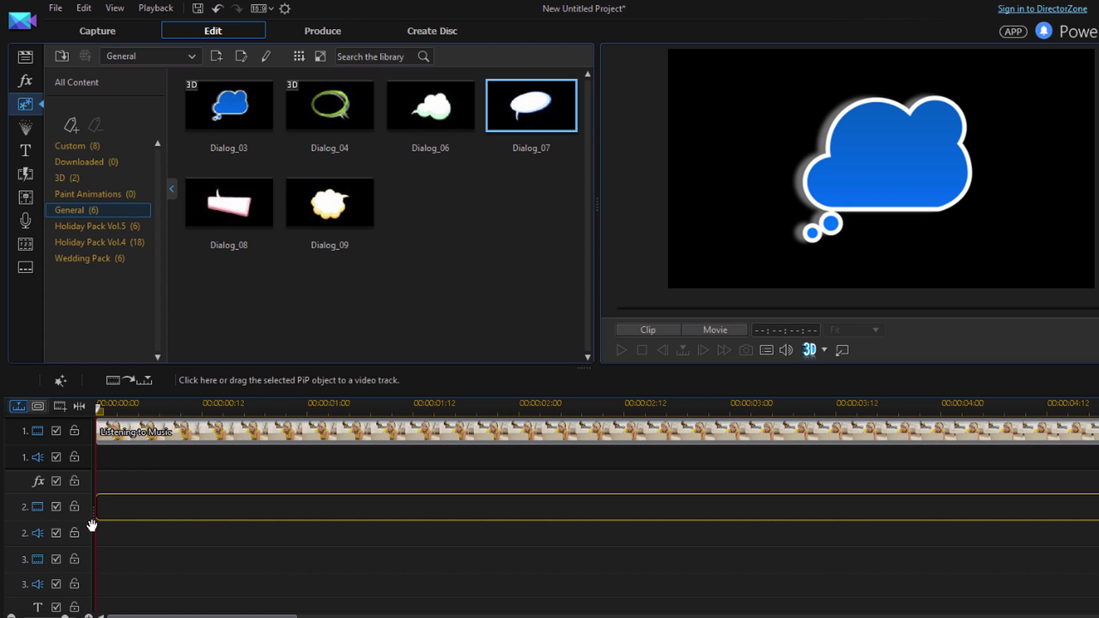
pyautogui.moveTo(92, 525); pyautogui.dragTo(90, 522)
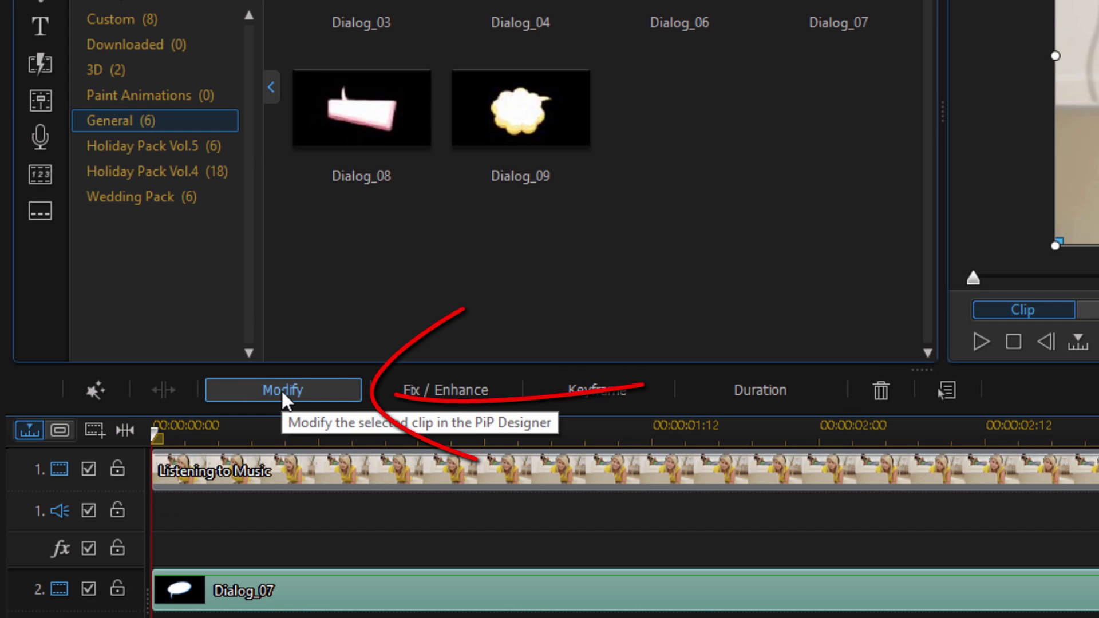
pyautogui.click(282, 391)
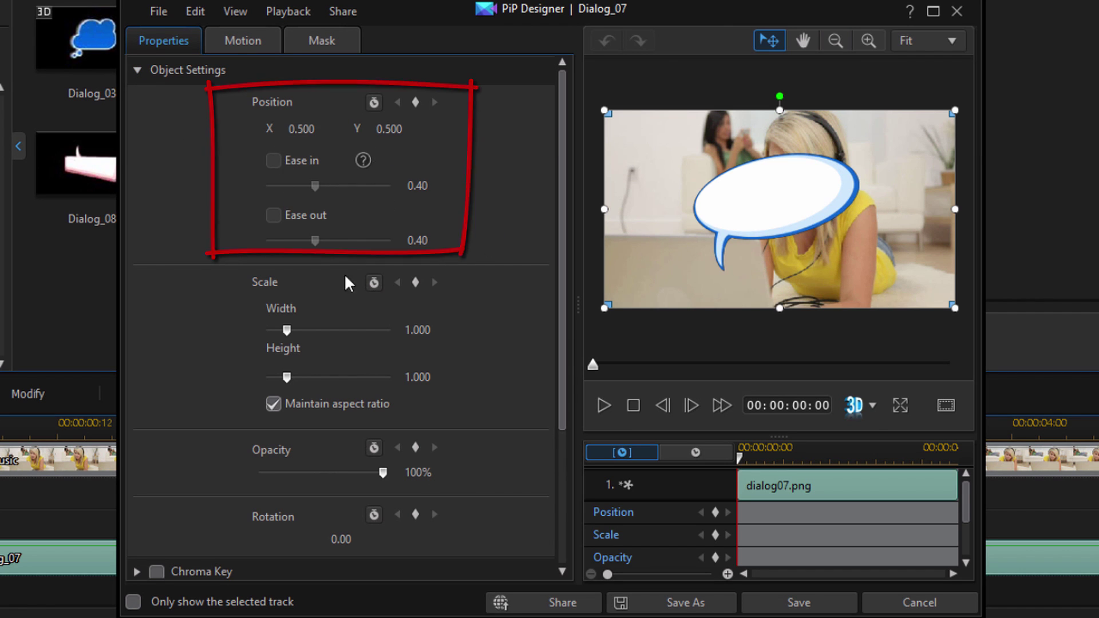
# Scale the Dialog_07 bubble to width 0.955 and height 0.856, toggling Maintain aspect ratio
pyautogui.moveTo(296, 331)
pyautogui.mouseDown()
pyautogui.moveTo(309, 332)
pyautogui.moveTo(265, 338)
pyautogui.moveTo(293, 338)
pyautogui.moveTo(283, 339)
pyautogui.mouseUp()
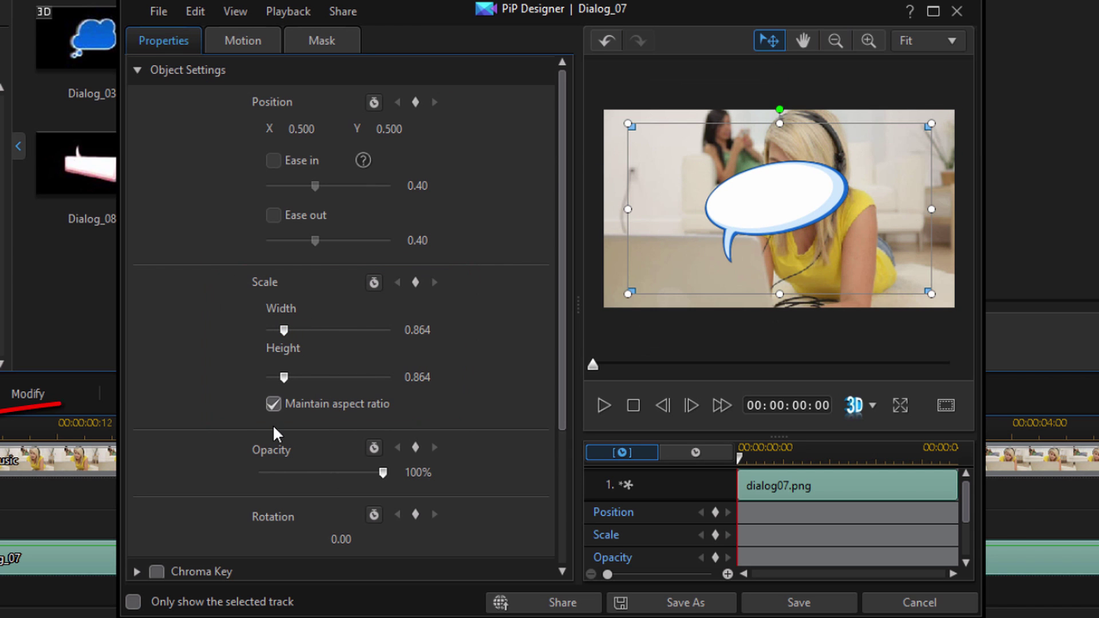
pyautogui.click(271, 405)
pyautogui.moveTo(288, 380)
pyautogui.mouseDown()
pyautogui.moveTo(320, 379)
pyautogui.moveTo(285, 377)
pyautogui.mouseUp()
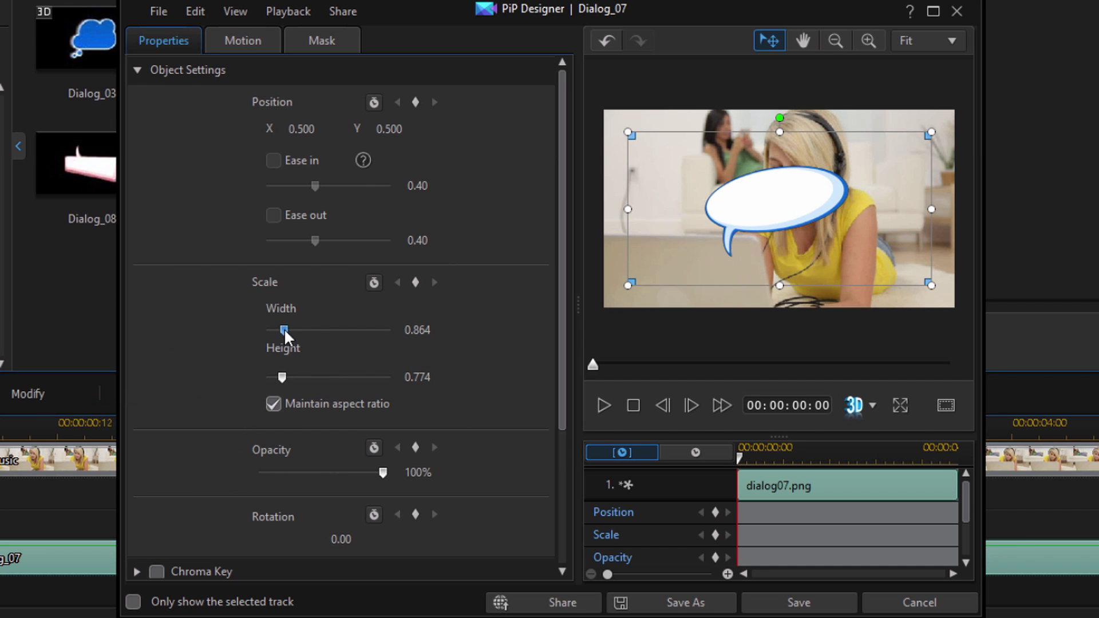
pyautogui.moveTo(284, 329); pyautogui.dragTo(284, 347)
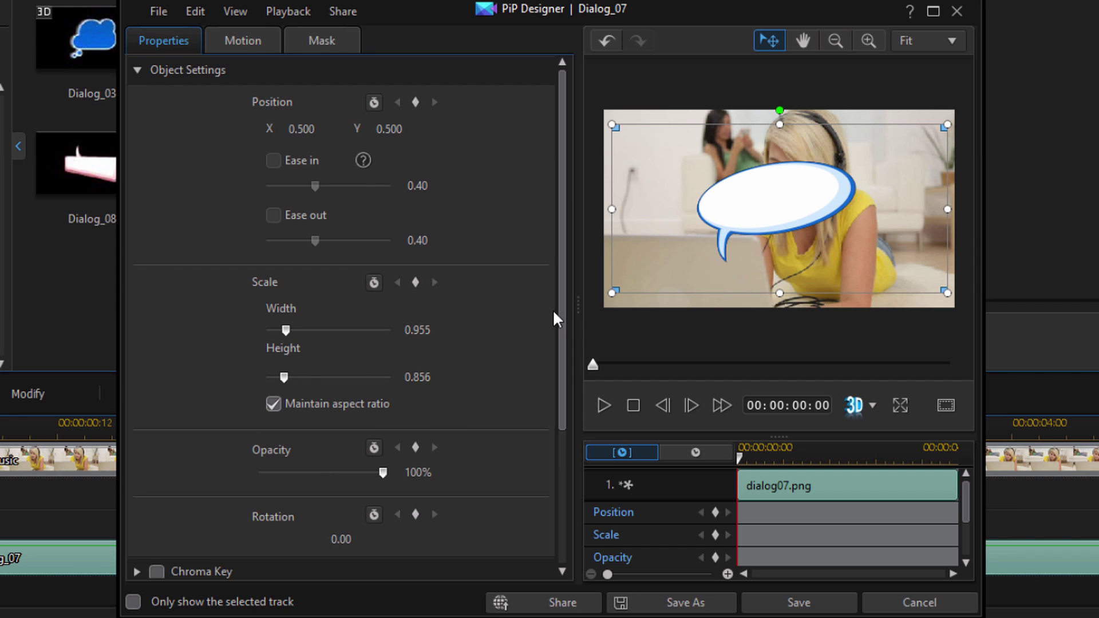
pyautogui.moveTo(560, 336); pyautogui.dragTo(582, 338)
# Move the bubble to the top-right beside the girl's head, trying a white chroma key, then disabling it
pyautogui.click(140, 72)
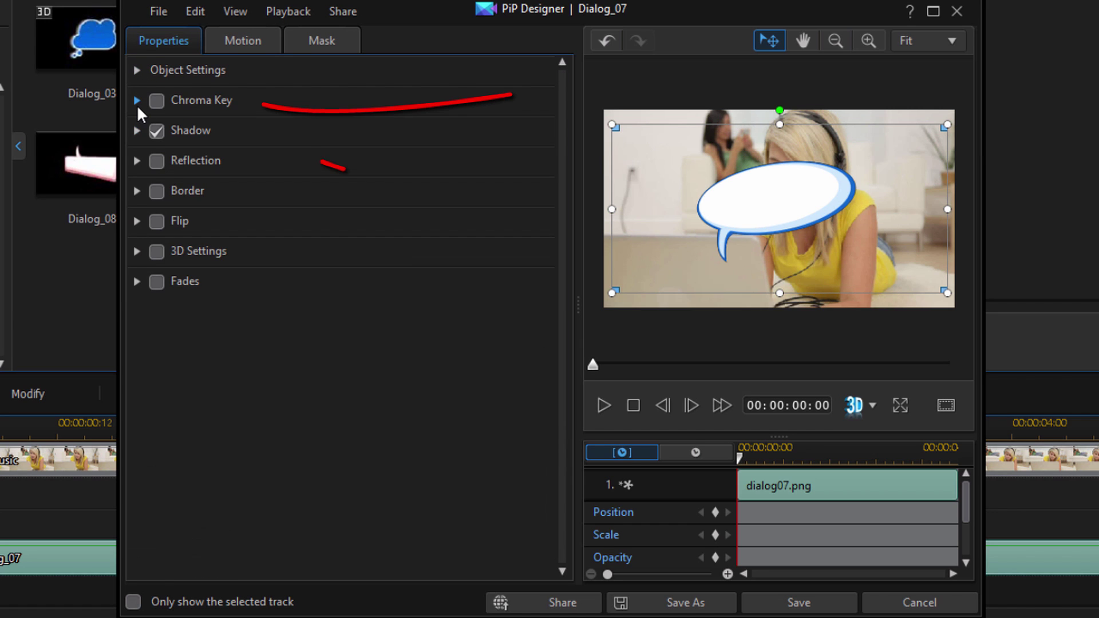
pyautogui.click(136, 102)
pyautogui.click(154, 102)
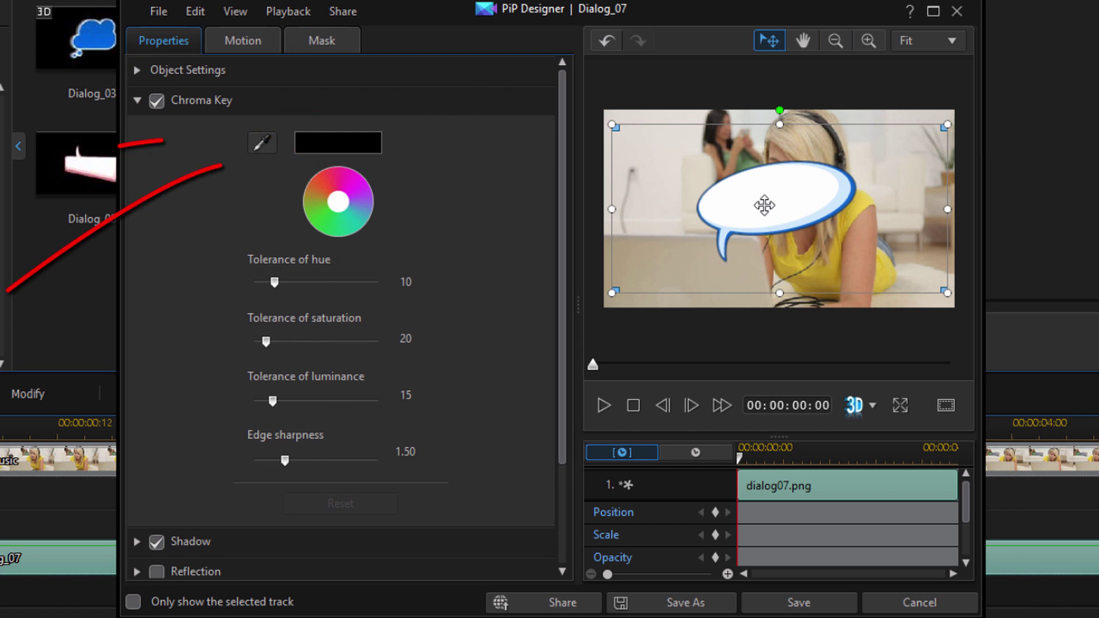
pyautogui.click(262, 143)
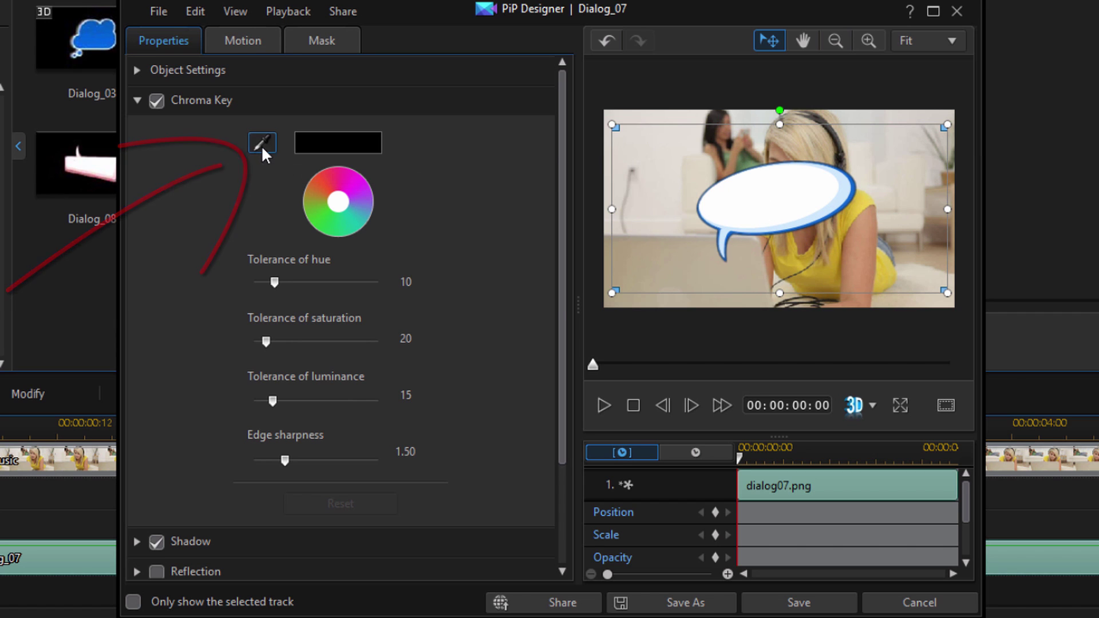
pyautogui.click(756, 202)
pyautogui.moveTo(819, 162)
pyautogui.mouseDown()
pyautogui.moveTo(919, 147)
pyautogui.moveTo(927, 98)
pyautogui.moveTo(910, 105)
pyautogui.mouseUp()
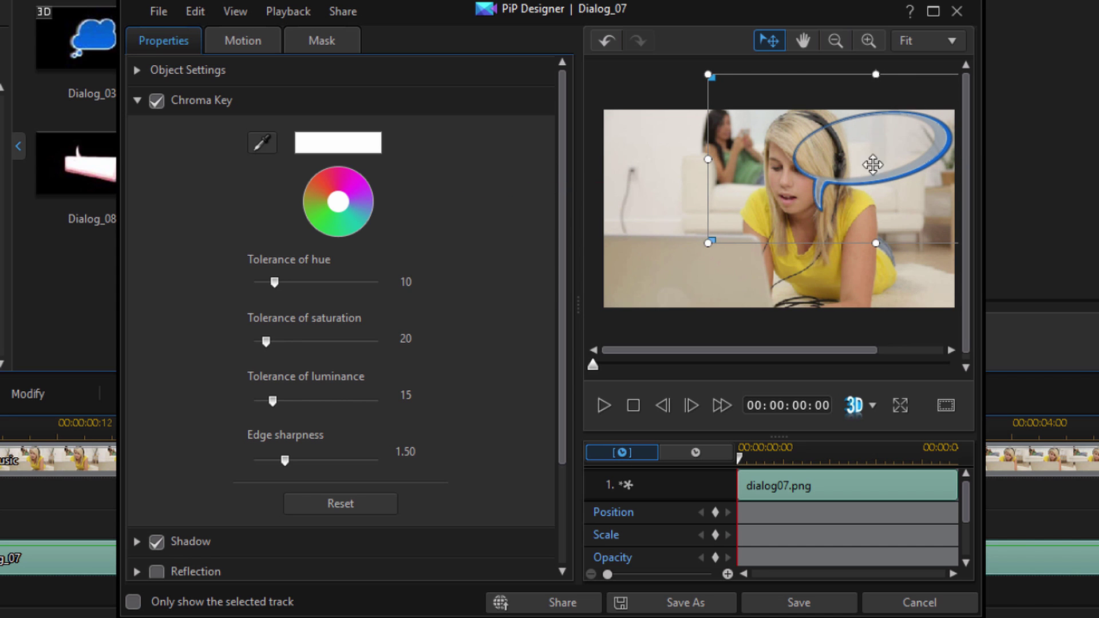
pyautogui.click(156, 102)
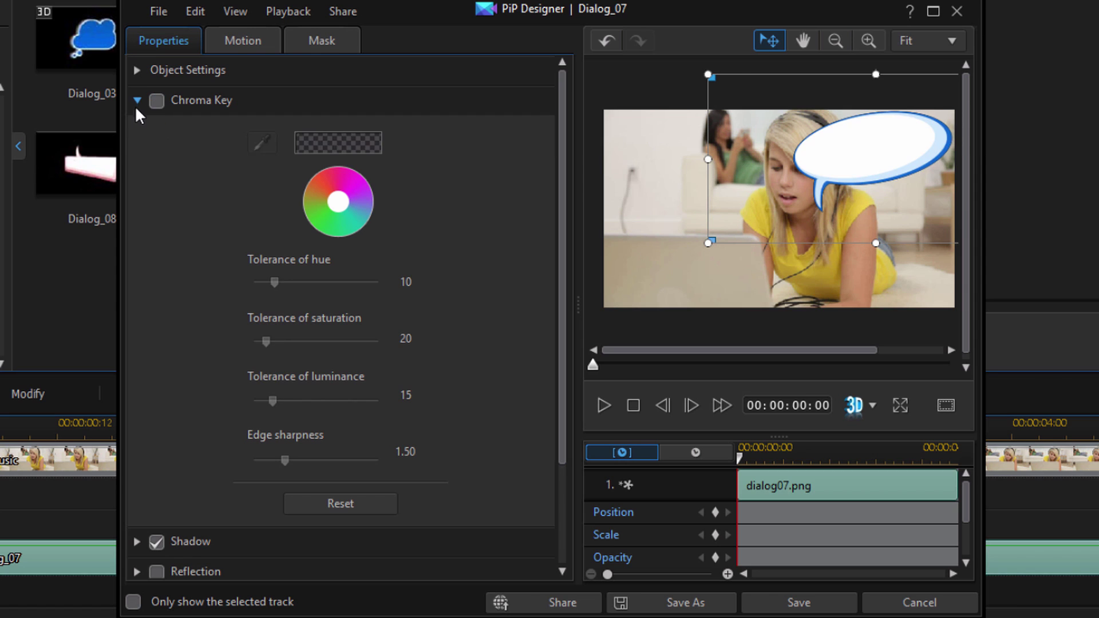
pyautogui.click(136, 102)
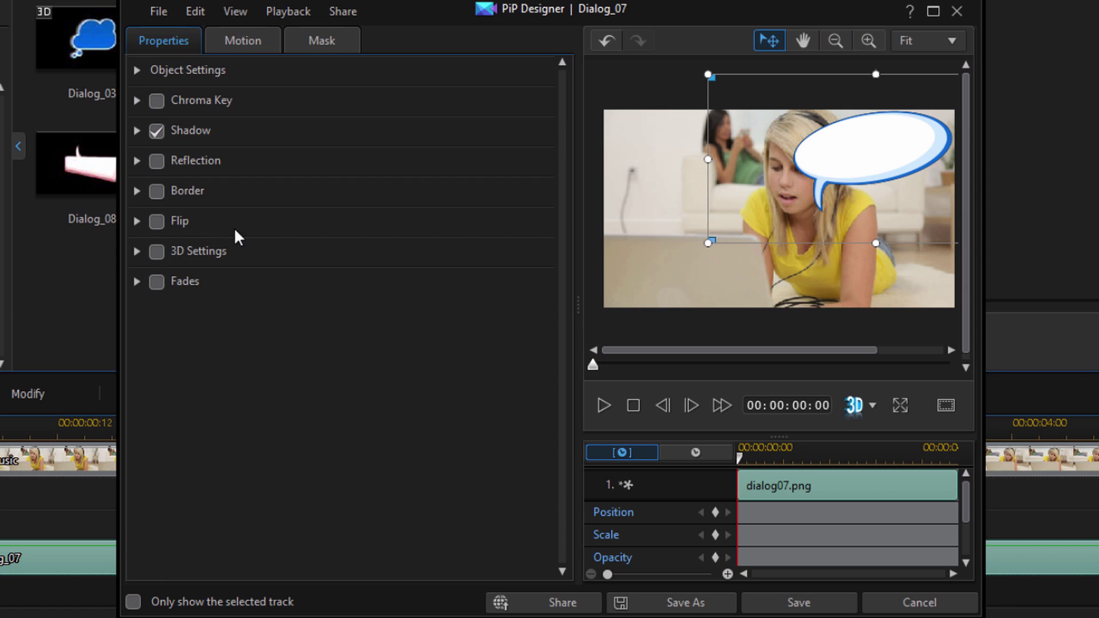
# Toggle the bubble's shadow and border off and on, leaving the shadow on and no border
pyautogui.click(156, 132)
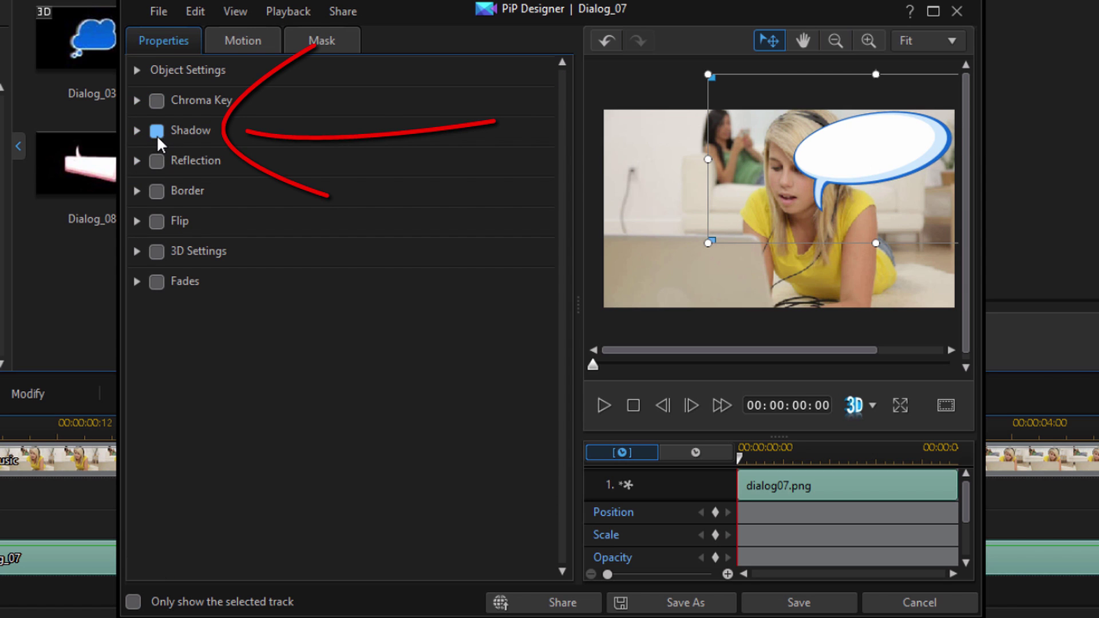
pyautogui.click(159, 133)
pyautogui.click(161, 194)
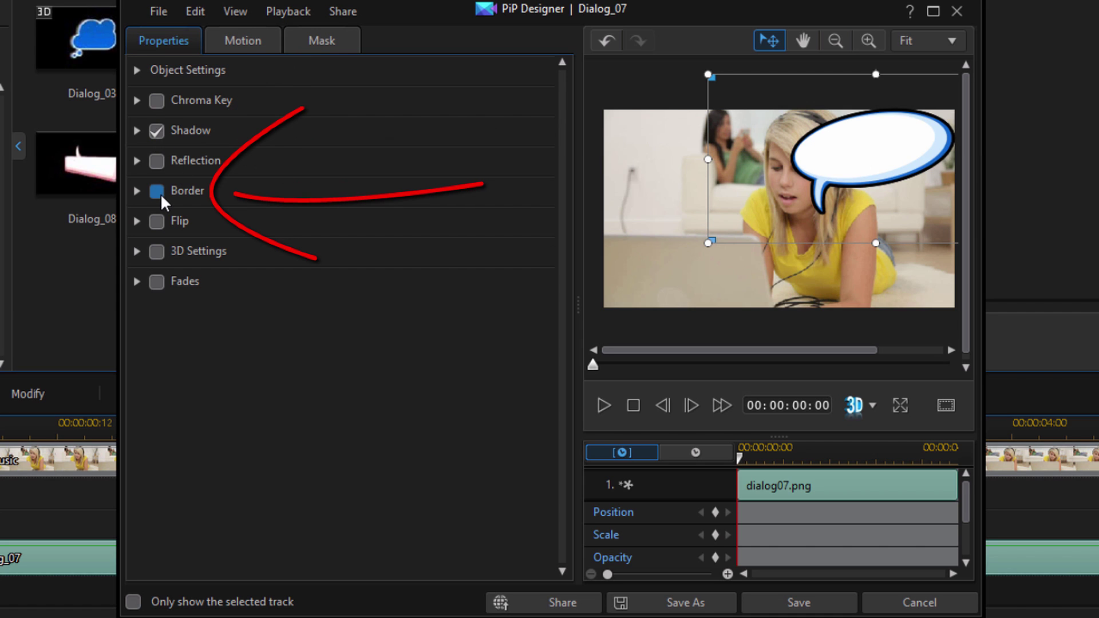
pyautogui.click(160, 193)
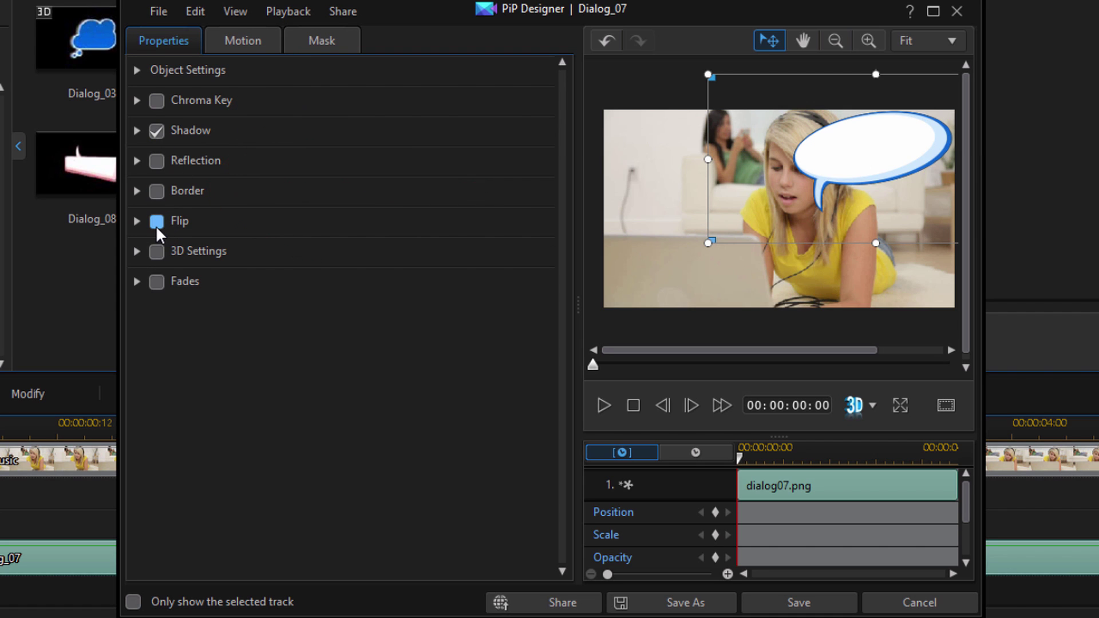
# Flip the speech bubble upside down and move it up-left over the girl's face
pyautogui.click(157, 222)
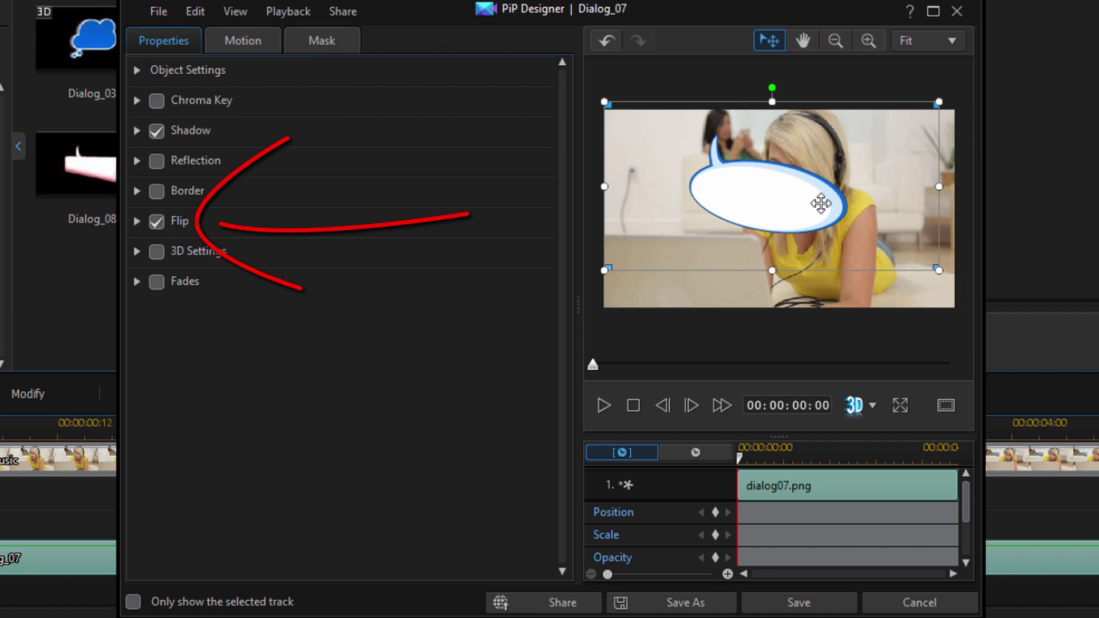
pyautogui.moveTo(750, 201); pyautogui.dragTo(732, 190)
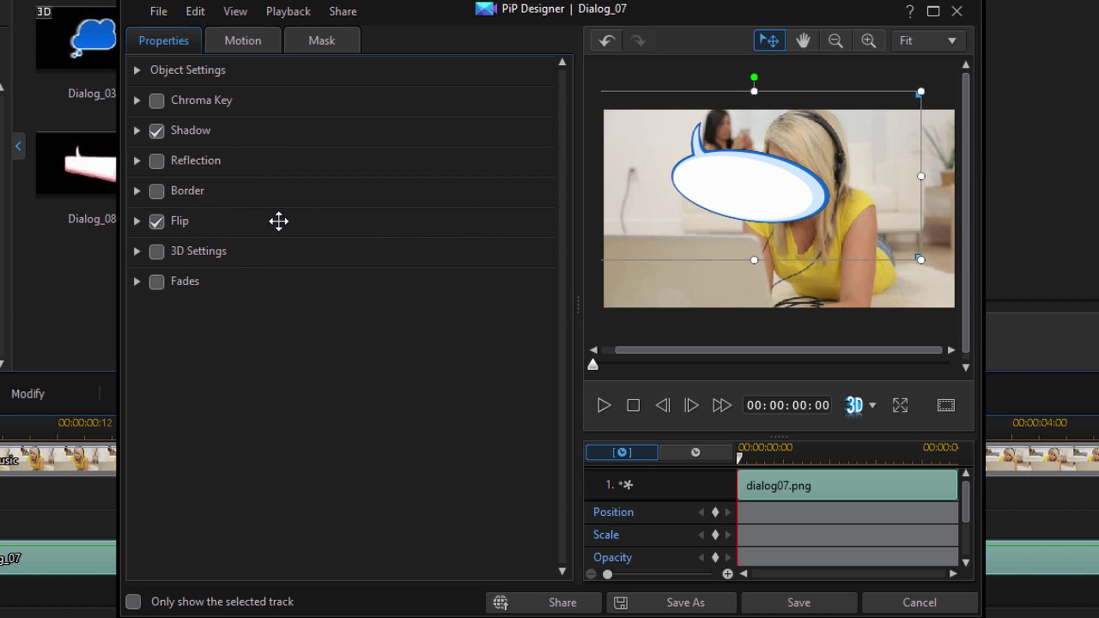
pyautogui.click(156, 223)
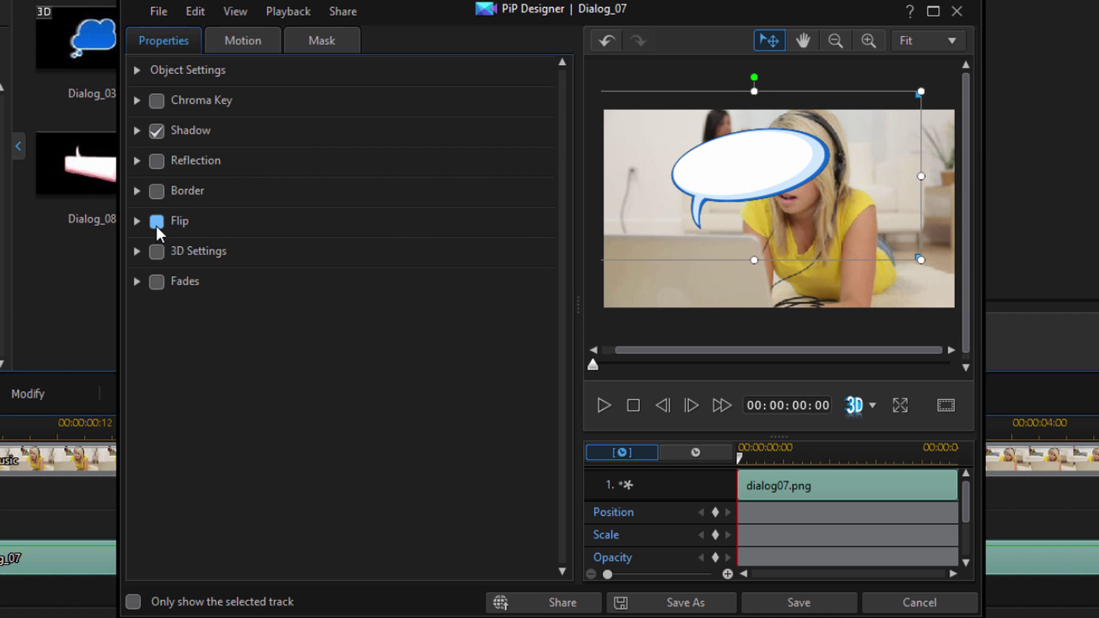
pyautogui.click(154, 223)
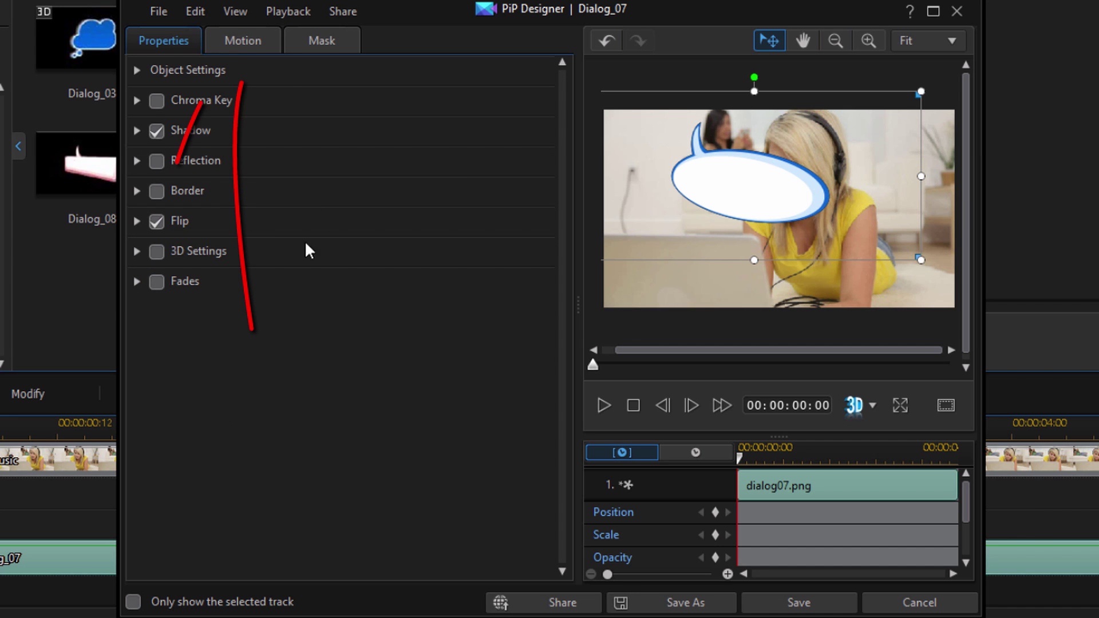
pyautogui.click(253, 54)
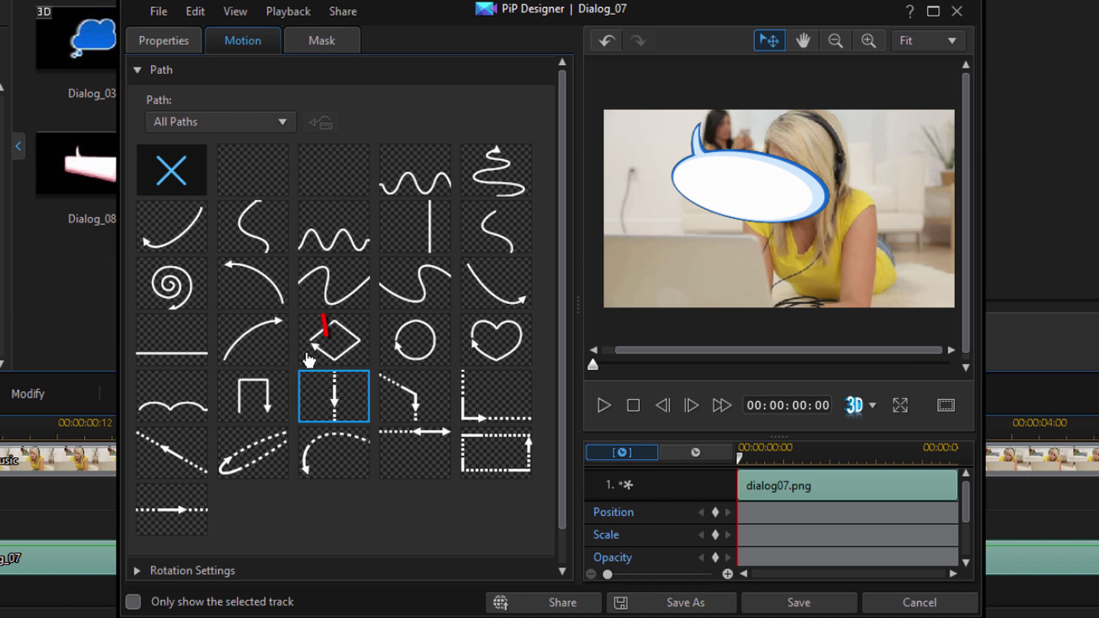
pyautogui.click(322, 38)
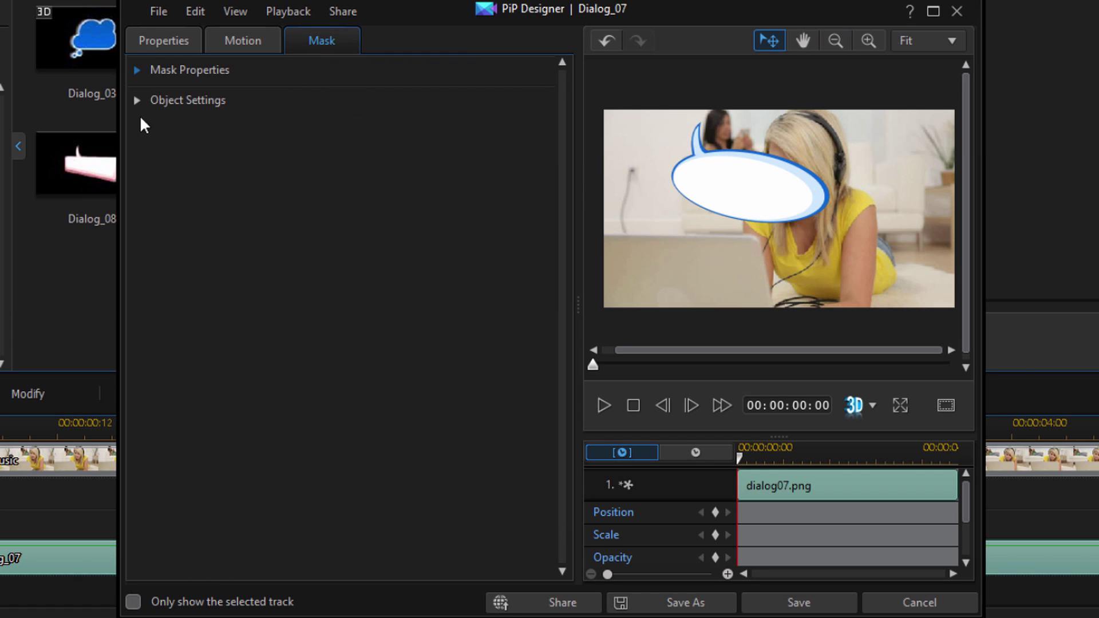
pyautogui.click(138, 101)
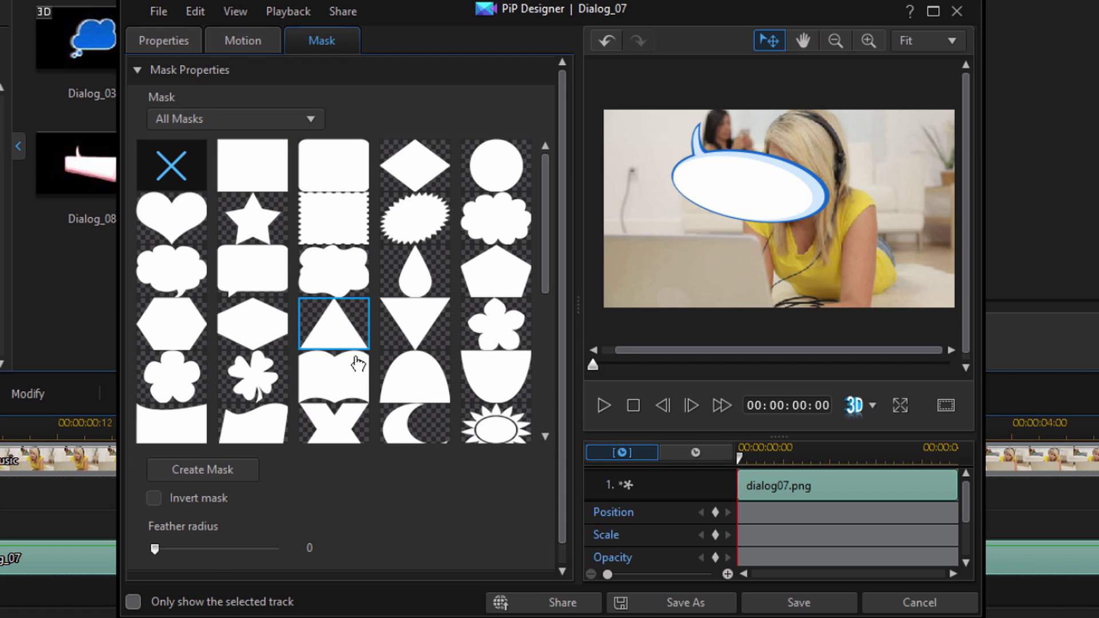
pyautogui.scroll(-1, 339, 366)
pyautogui.scroll(1, 289, 389)
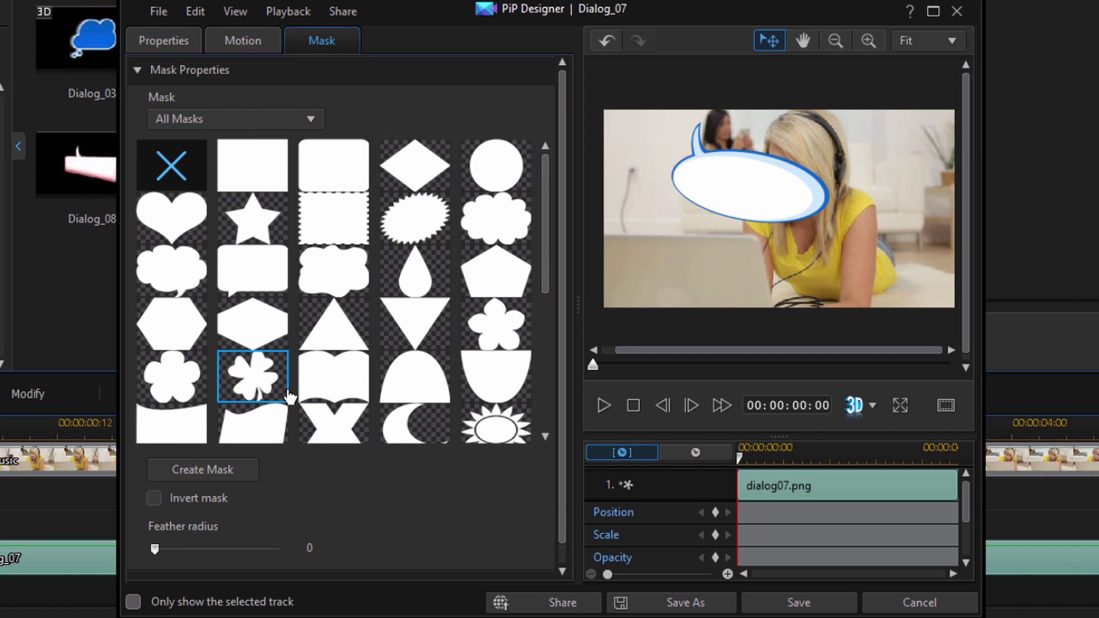
pyautogui.click(166, 40)
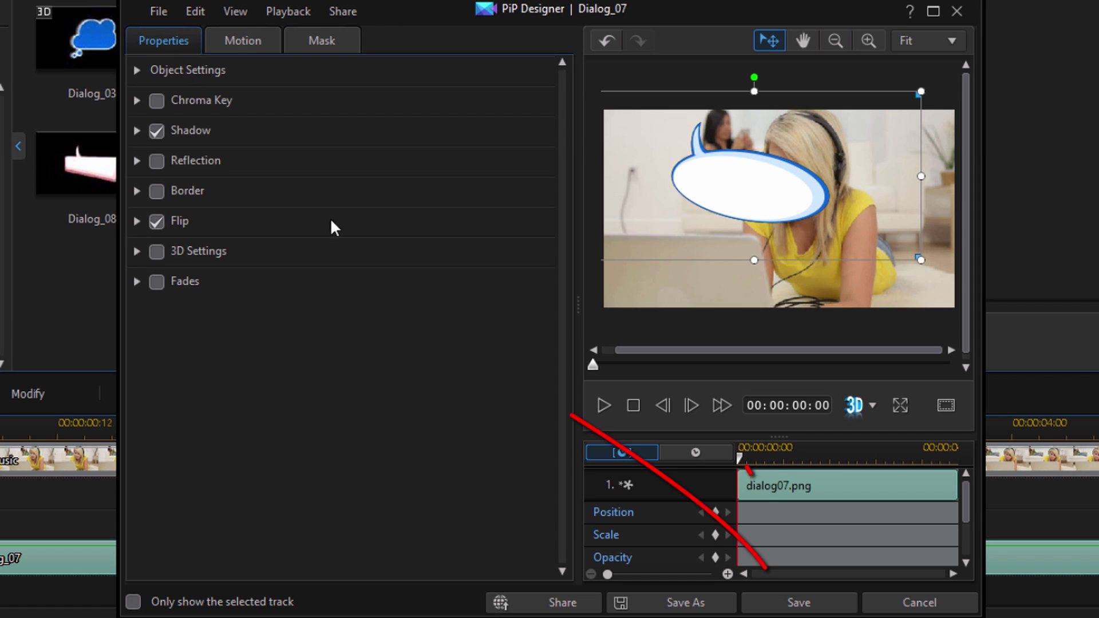
# Save the Dialog_07 PiP object, then shrink, tilt and move the bubble to the upper left
pyautogui.click(797, 605)
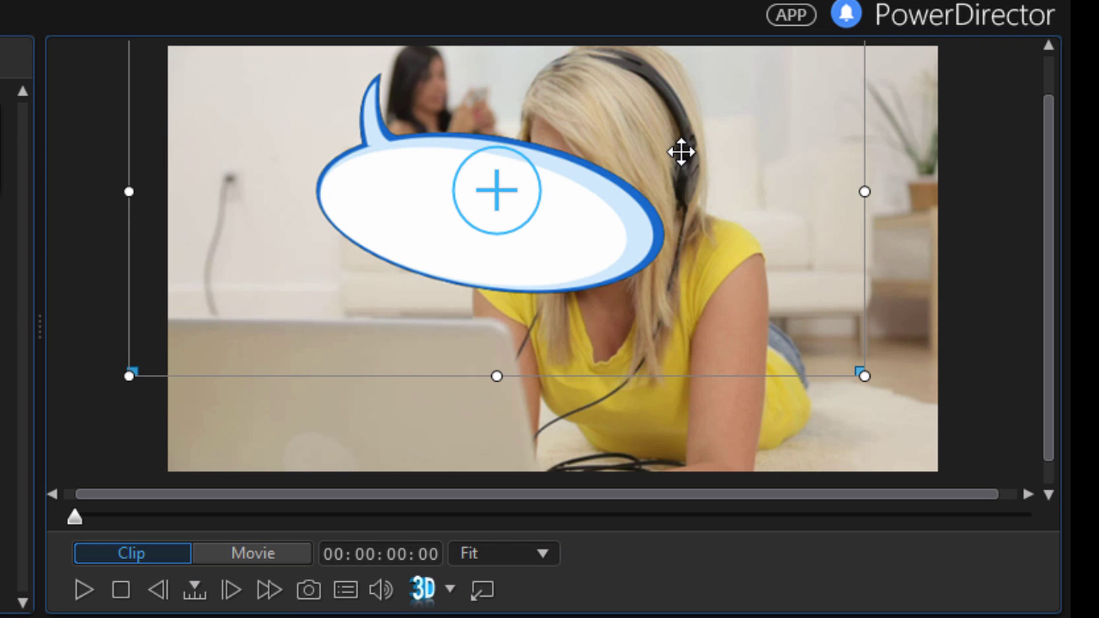
pyautogui.moveTo(676, 162); pyautogui.dragTo(765, 248)
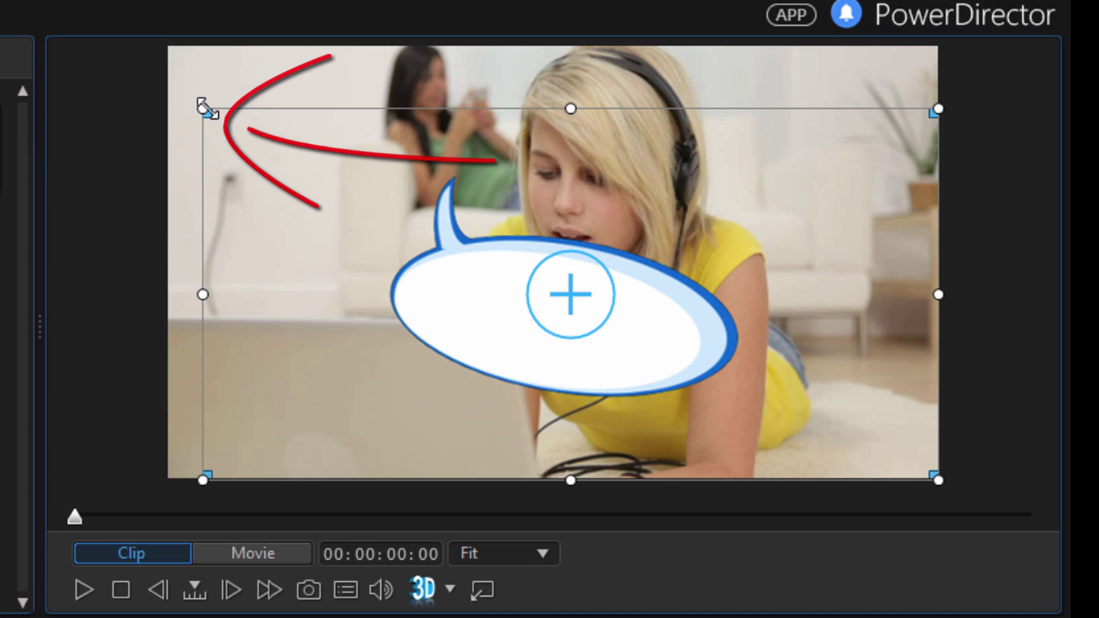
pyautogui.moveTo(207, 113); pyautogui.dragTo(357, 201)
pyautogui.moveTo(784, 309); pyautogui.dragTo(602, 211)
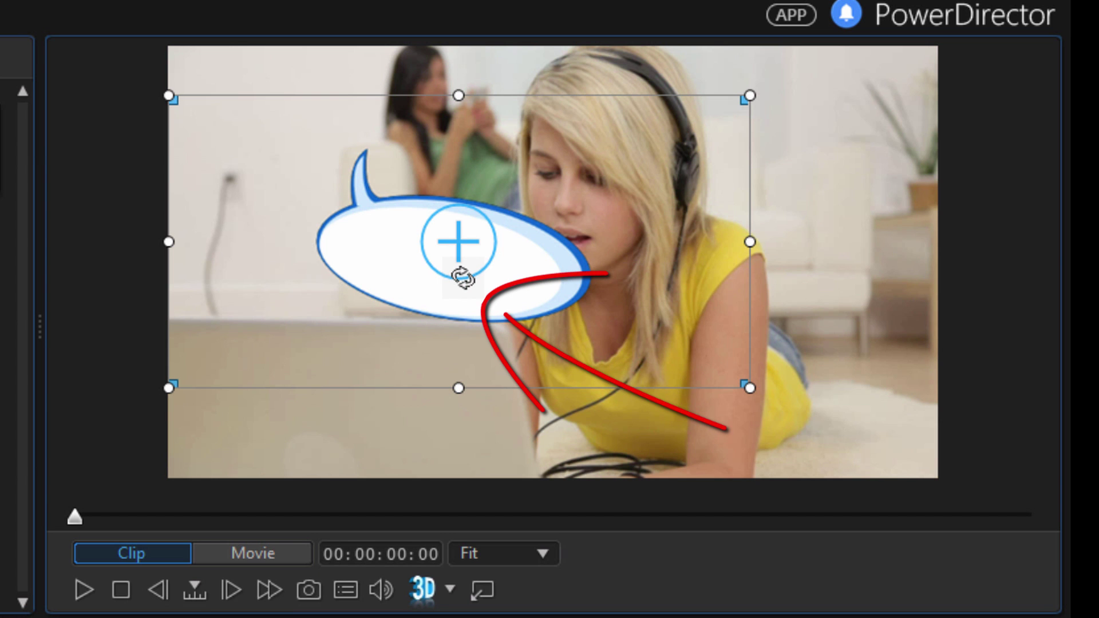
pyautogui.moveTo(448, 270)
pyautogui.mouseDown()
pyautogui.moveTo(417, 238)
pyautogui.moveTo(422, 218)
pyautogui.moveTo(453, 213)
pyautogui.moveTo(441, 208)
pyautogui.mouseUp()
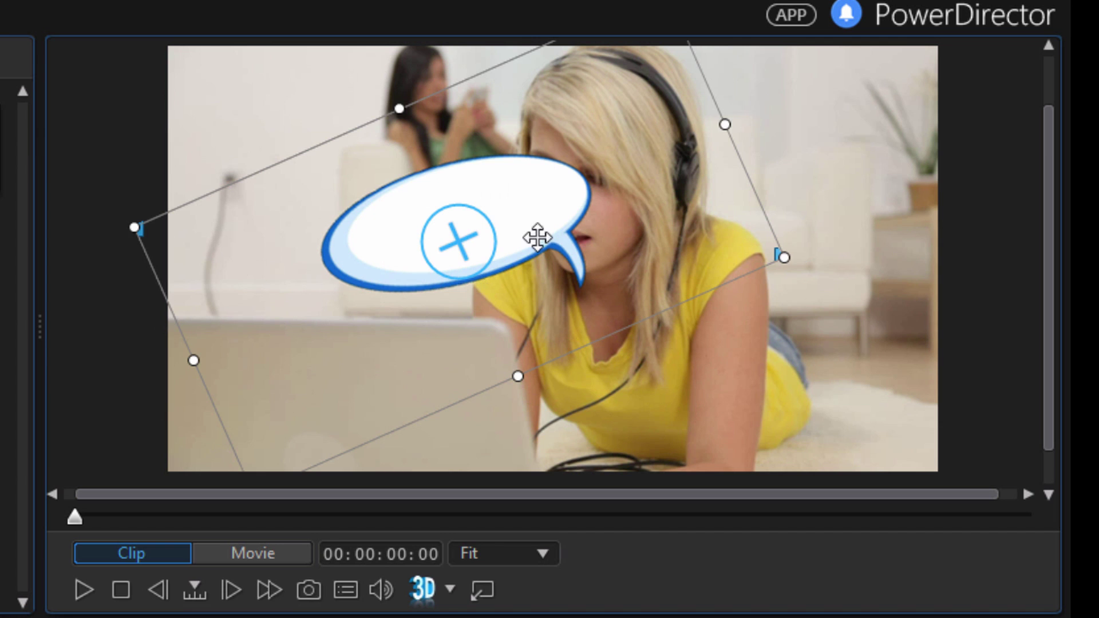
pyautogui.moveTo(537, 237); pyautogui.dragTo(468, 124)
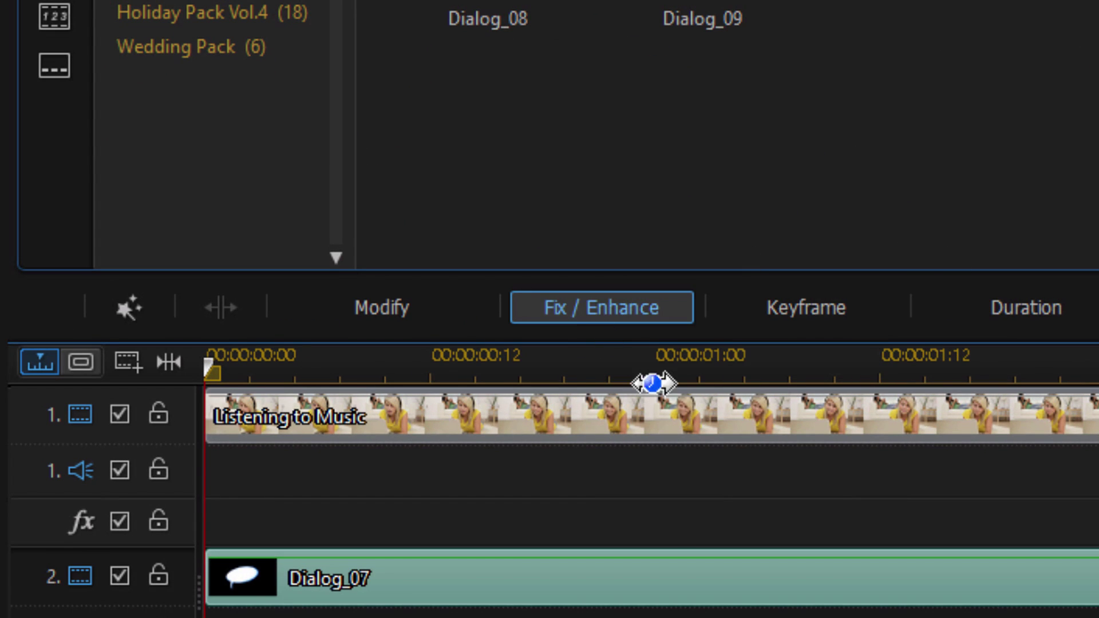
# In Fix / Enhance, toggle Lighting, Lens Correction, Re-focus, Color Adjustment and White Balance, leaving all off
pyautogui.click(642, 307)
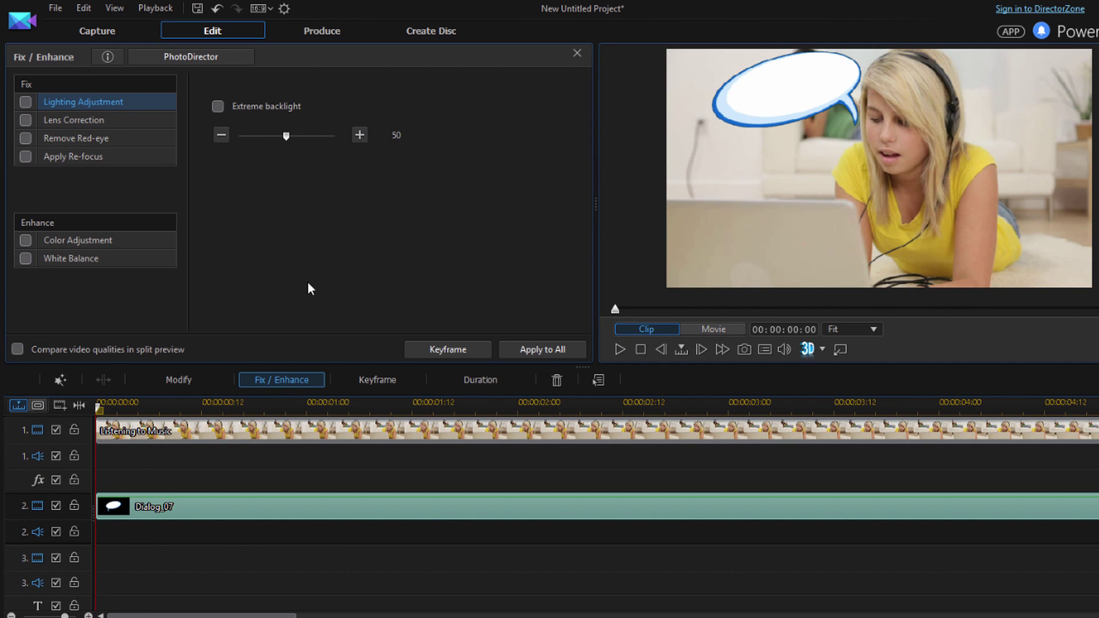
pyautogui.click(22, 107)
pyautogui.click(26, 123)
pyautogui.click(25, 122)
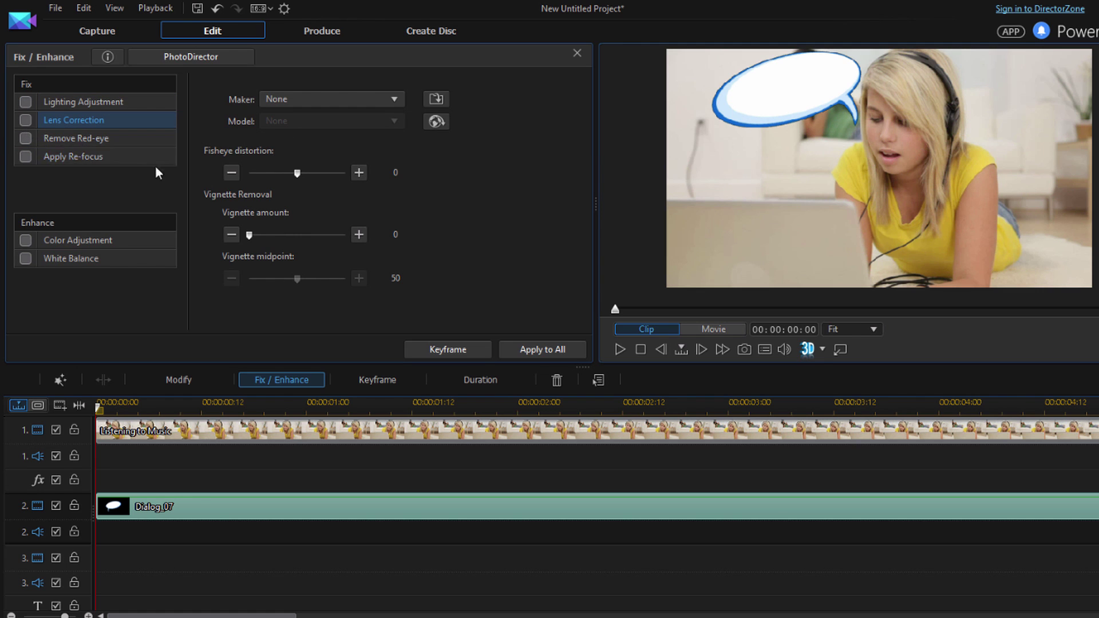
pyautogui.click(25, 160)
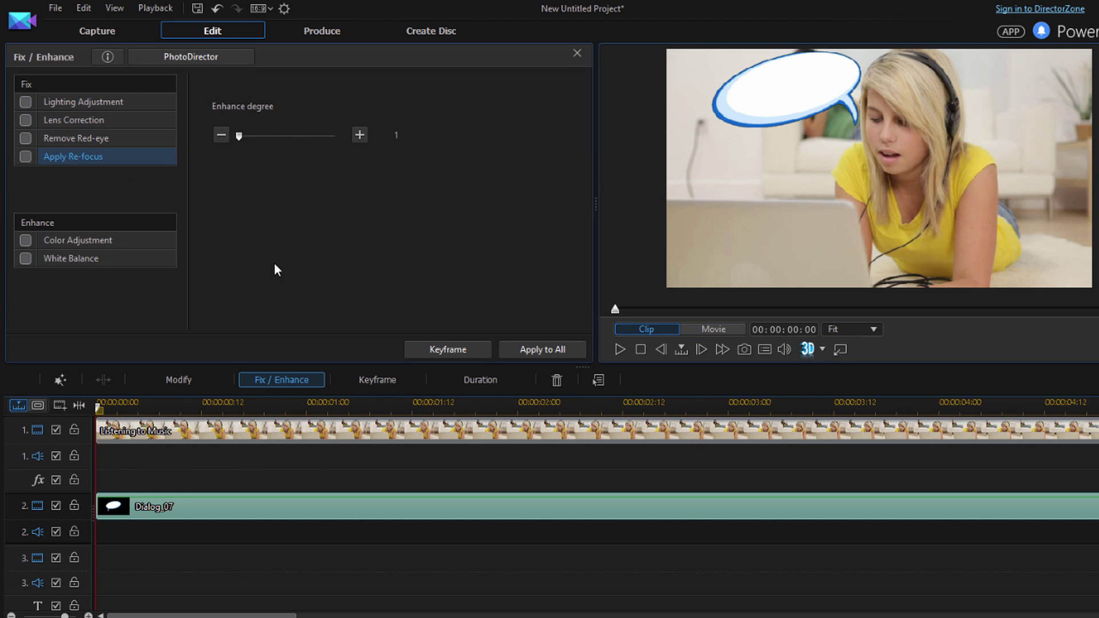
pyautogui.click(25, 240)
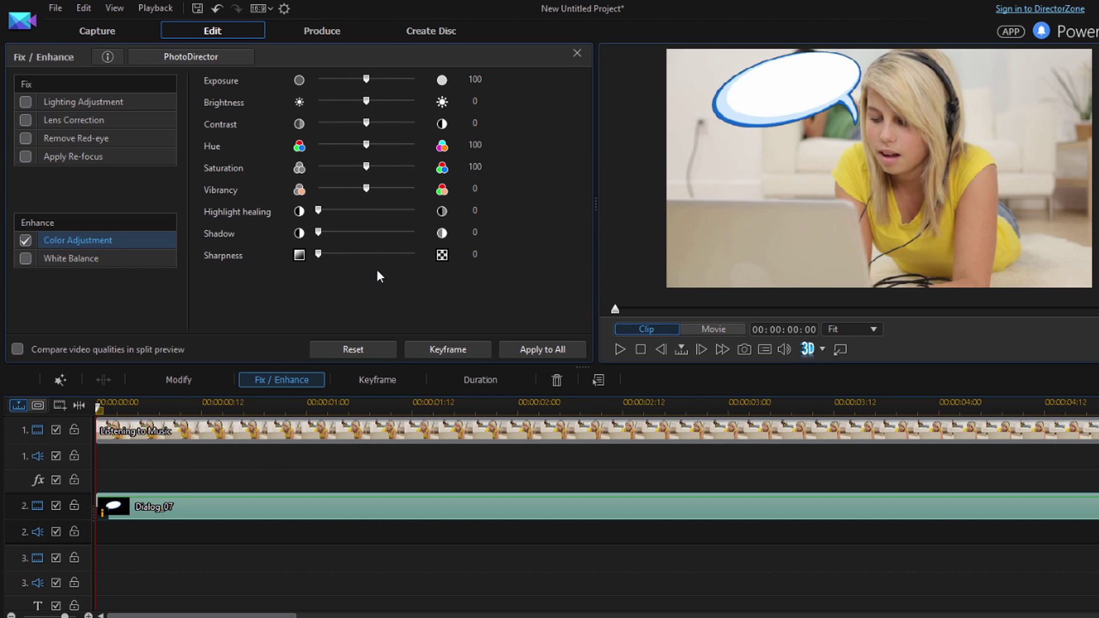
pyautogui.click(26, 260)
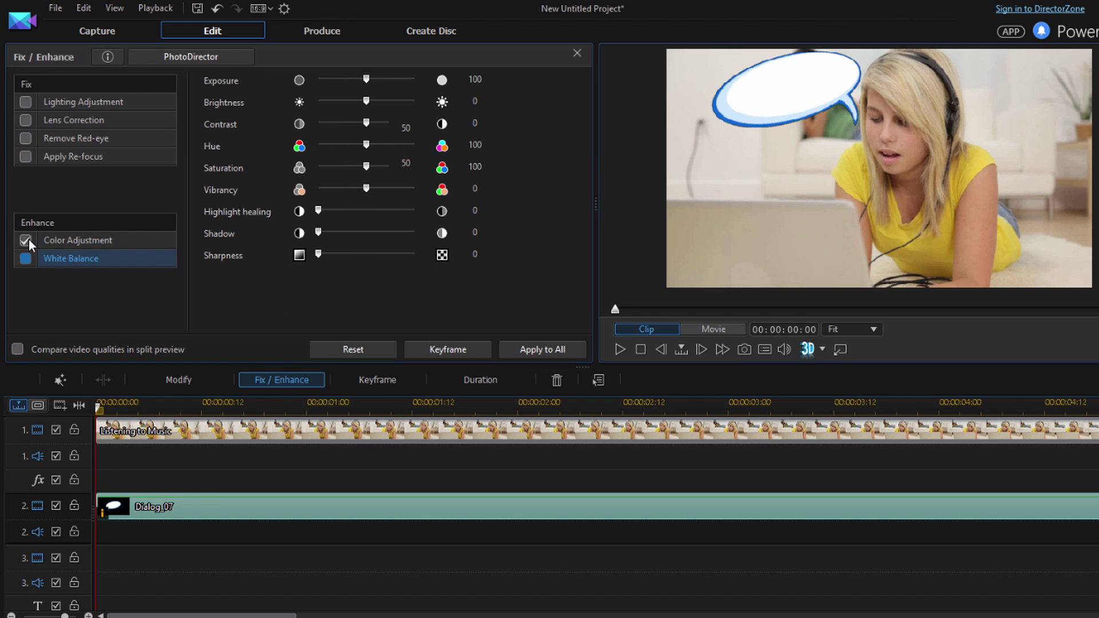
pyautogui.click(29, 239)
pyautogui.click(23, 260)
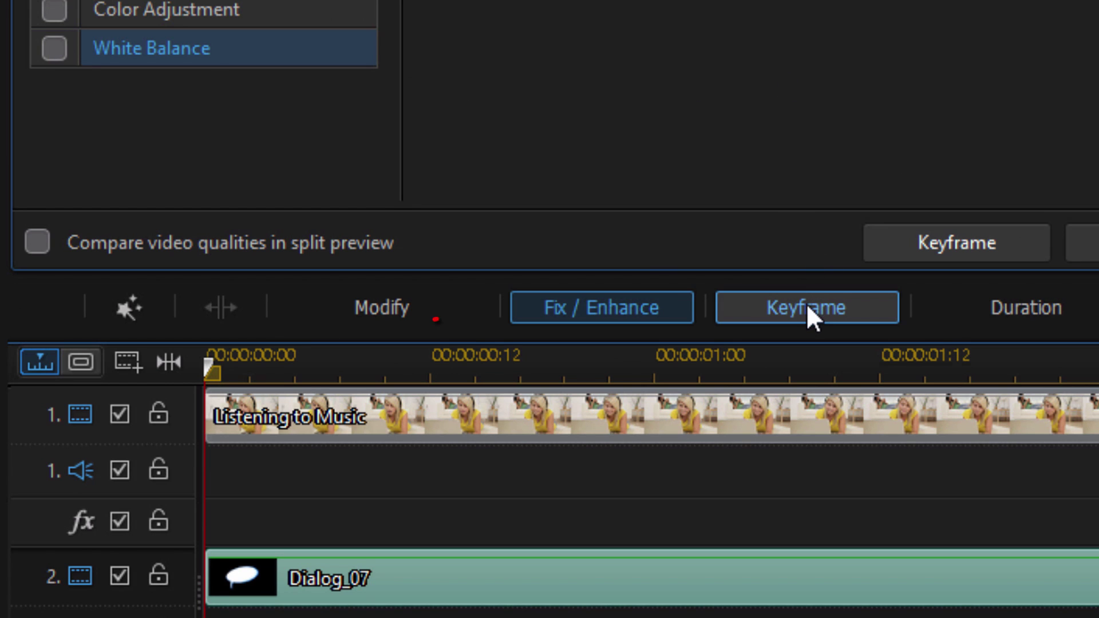
# Review Dialog_07's keyframe position, size and freeform corner attributes, then bring up its 00:00:05:00 duration
pyautogui.click(850, 311)
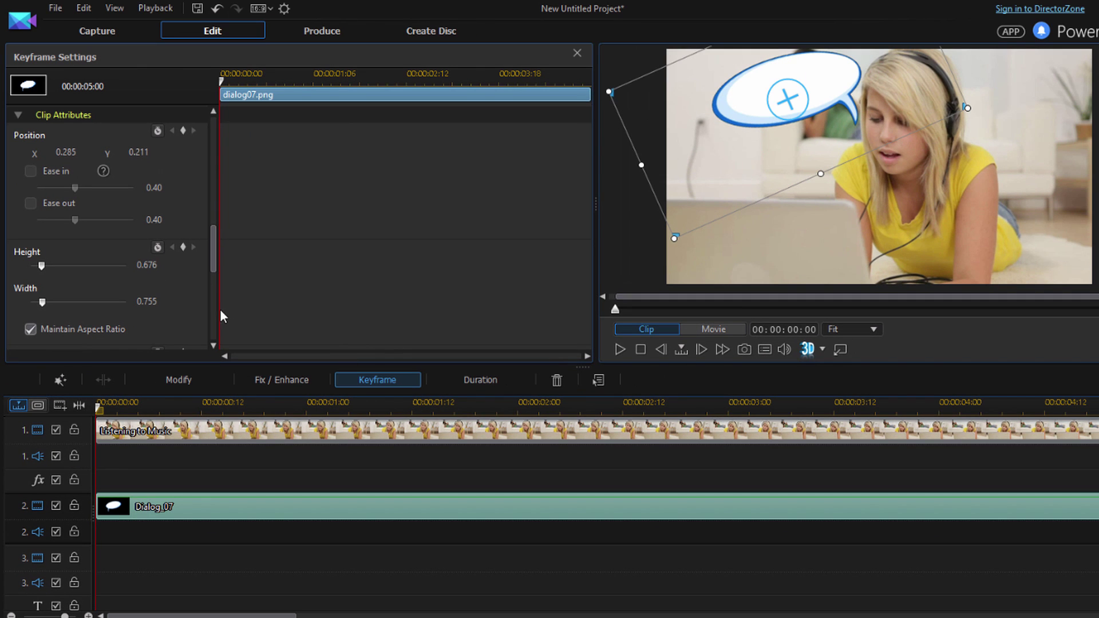
pyautogui.moveTo(214, 249); pyautogui.dragTo(224, 317)
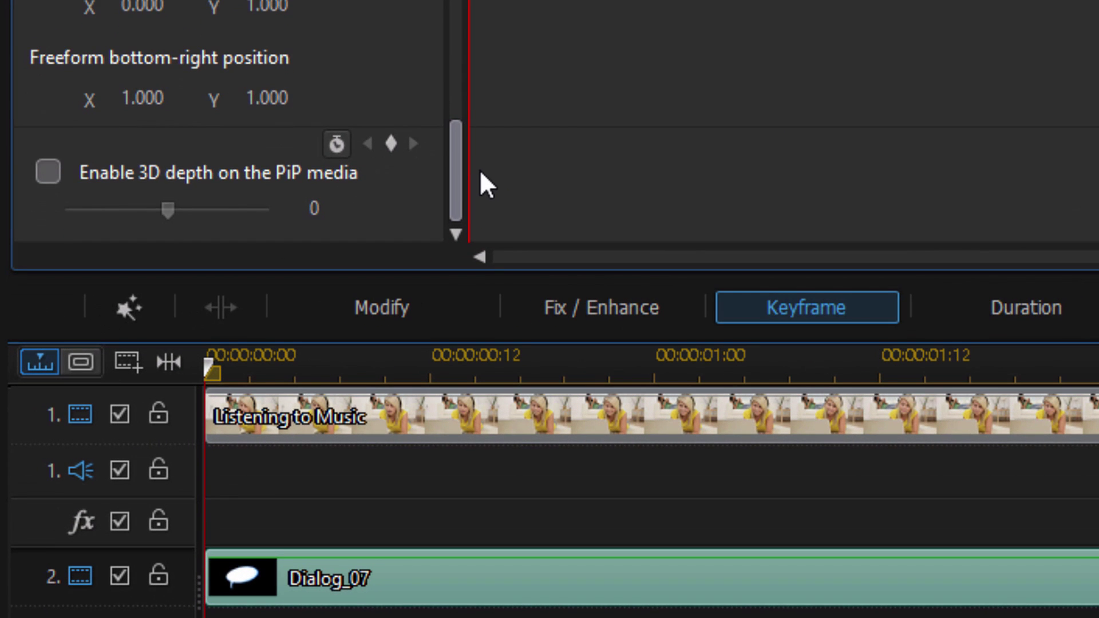
pyautogui.moveTo(480, 172)
pyautogui.mouseDown()
pyautogui.moveTo(461, 93)
pyautogui.moveTo(452, 212)
pyautogui.mouseUp()
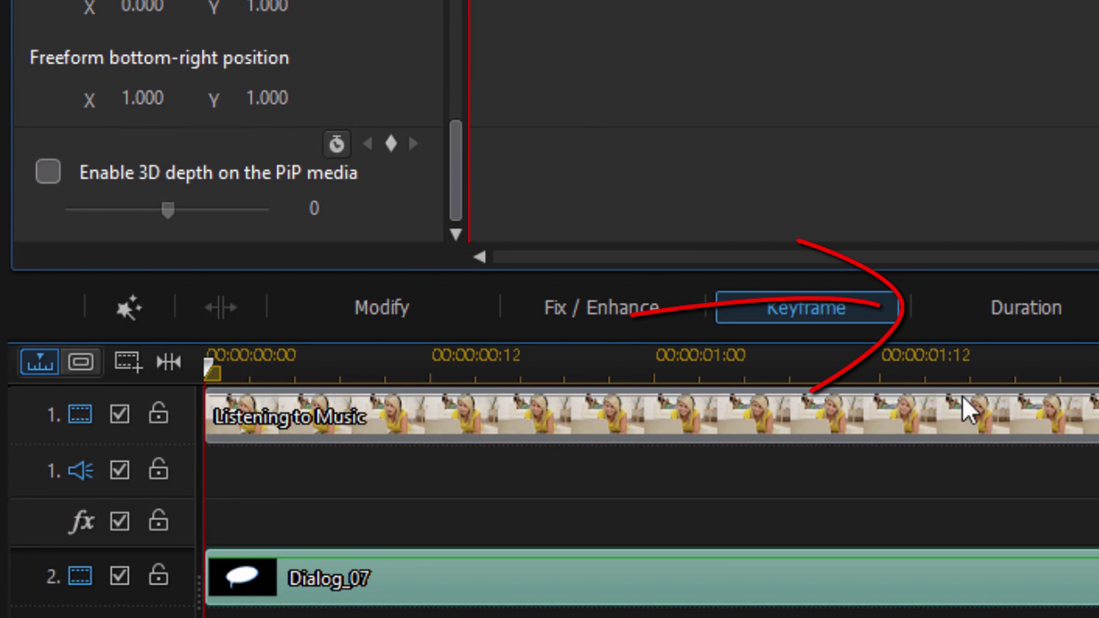
pyautogui.click(997, 314)
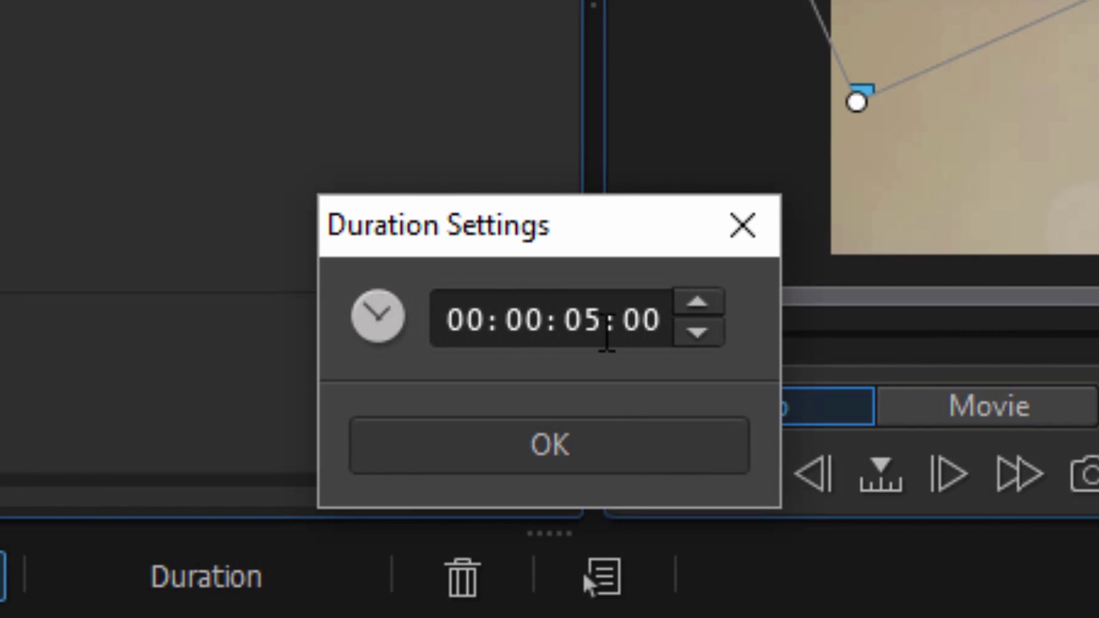
# Set the Dialog_07 clip duration to 00:00:02:12
pyautogui.click(587, 312)
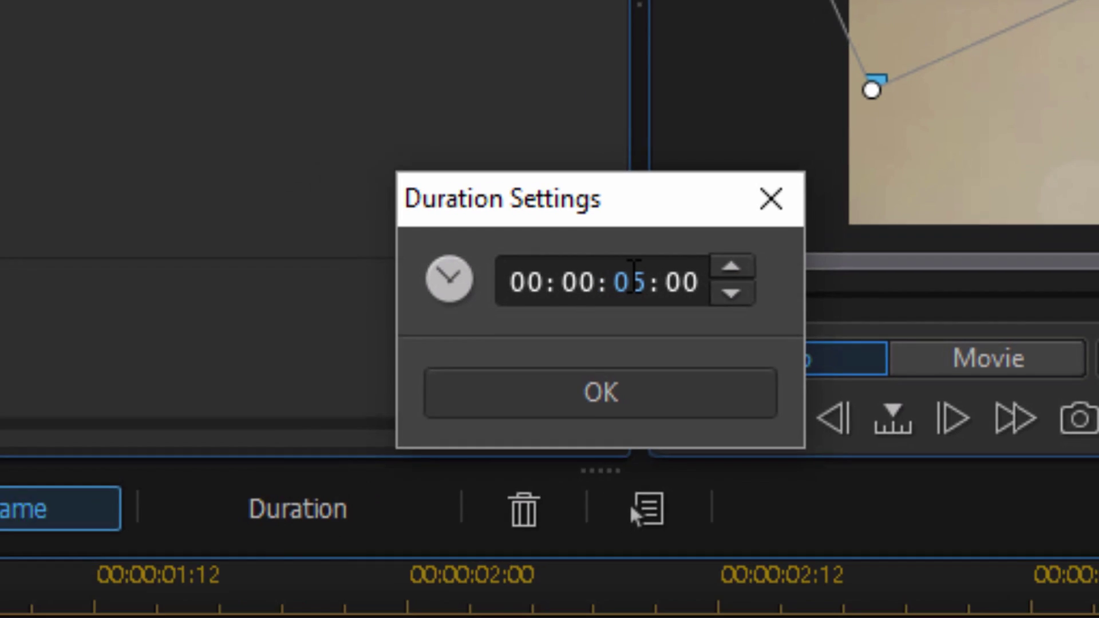
pyautogui.write('02')
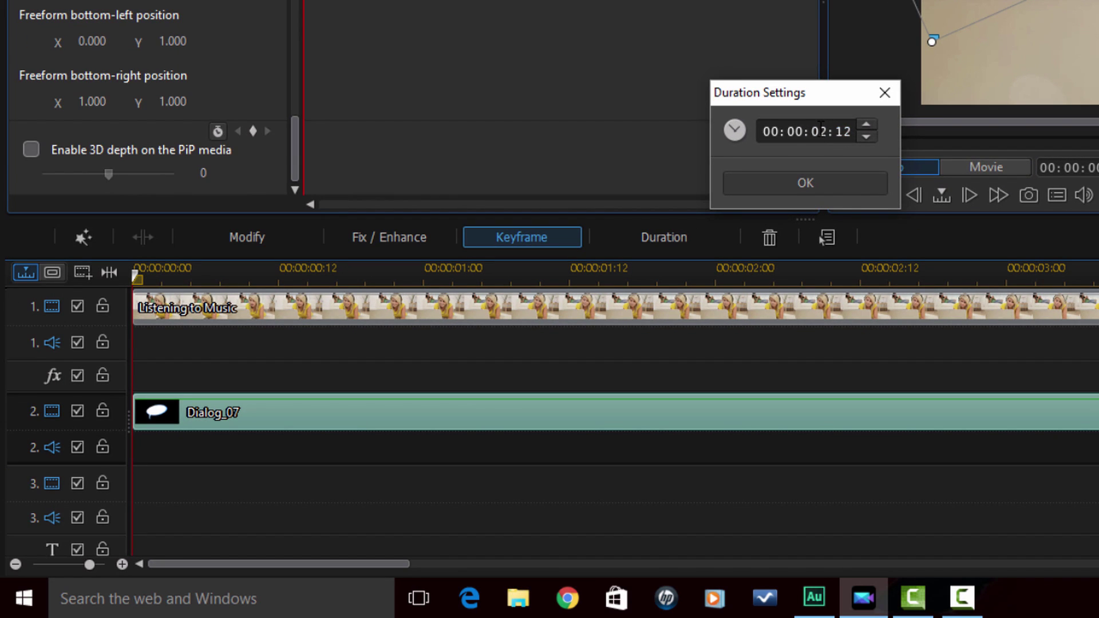
pyautogui.write('12')
pyautogui.press('Return')
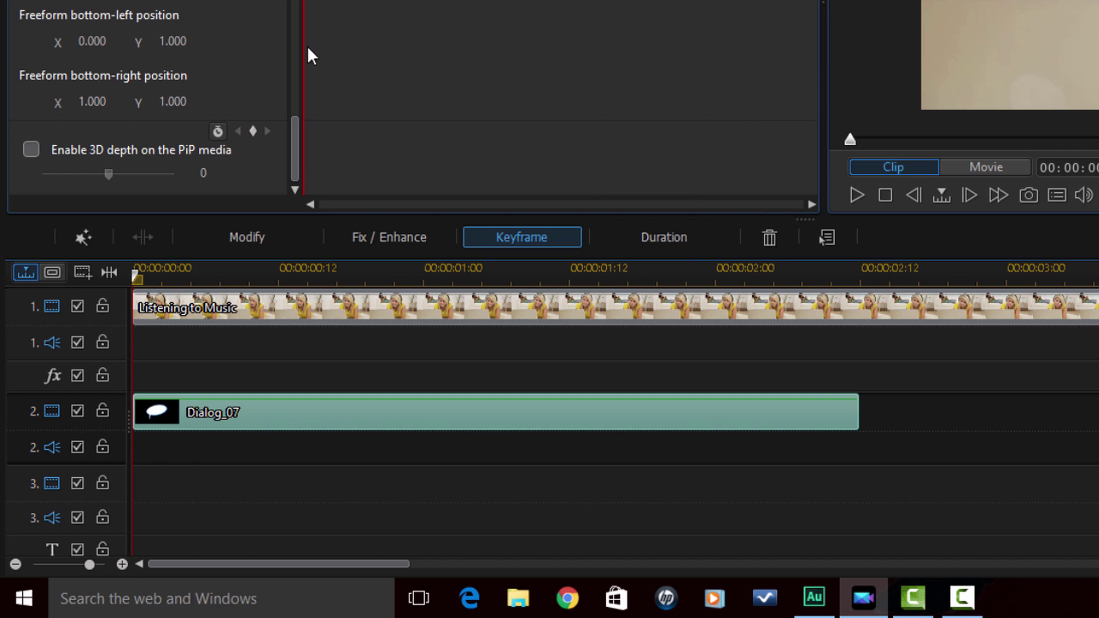
# Drag Dialog_07's edges on track 2 so it ends near 3 seconds and starts around 1 second
pyautogui.moveTo(860, 414)
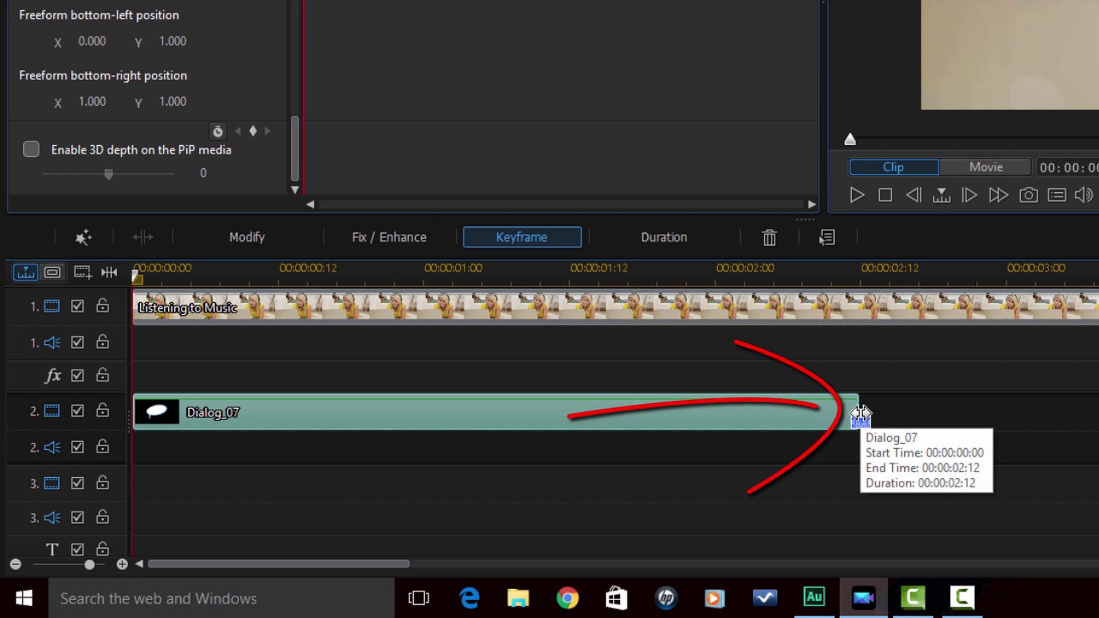
pyautogui.moveTo(860, 413); pyautogui.dragTo(1017, 413)
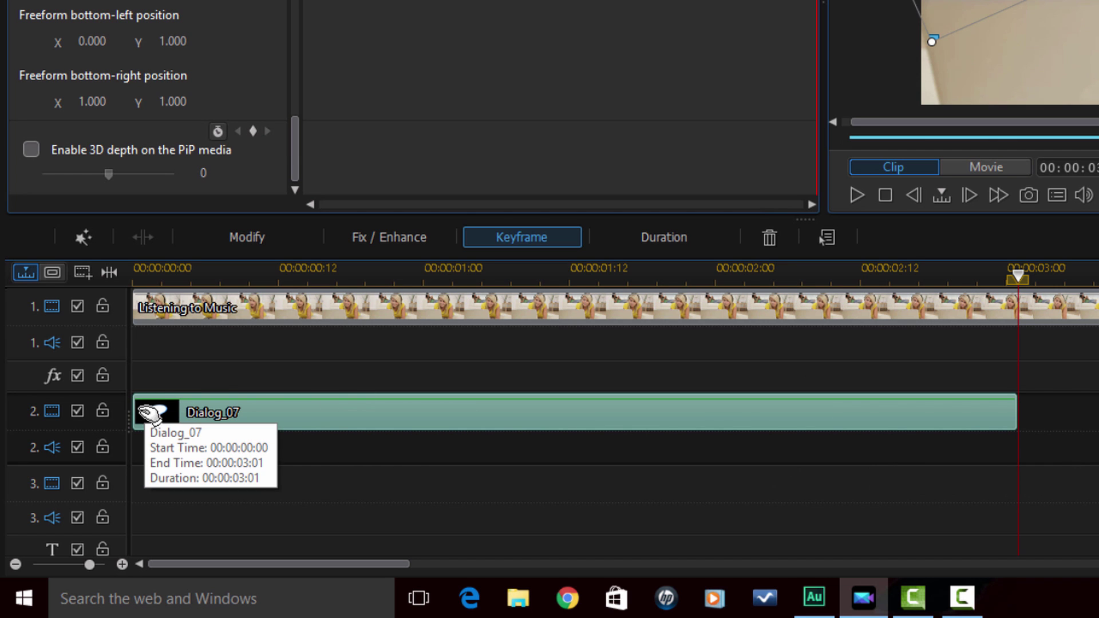
pyautogui.moveTo(137, 409); pyautogui.dragTo(618, 424)
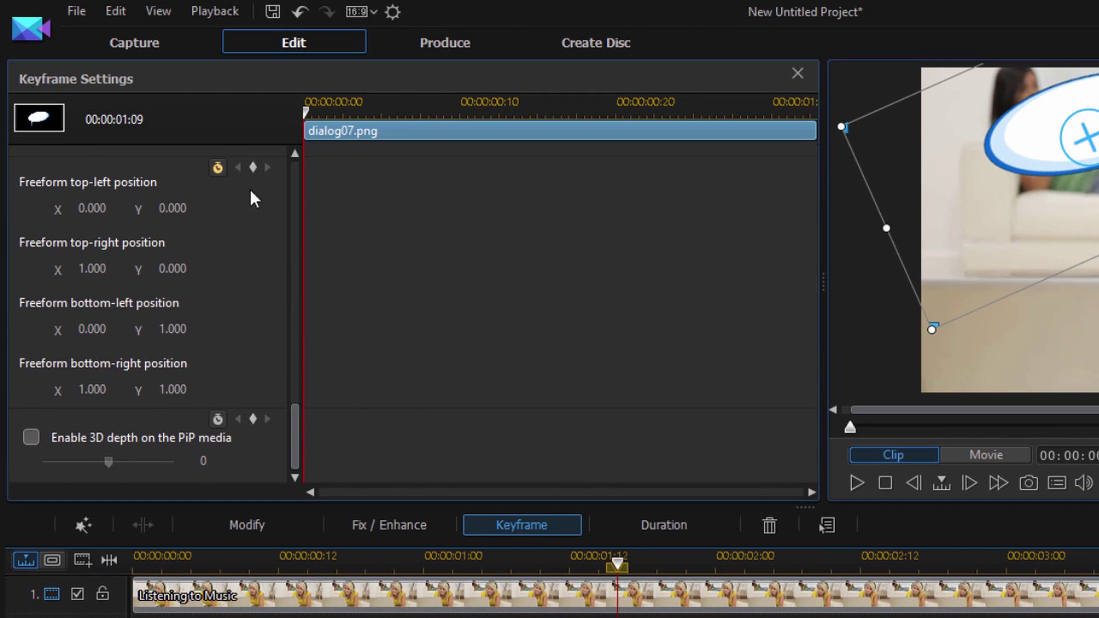
# Create a new PiP object from the image 10K Subscribers Thumbnail.jpg
pyautogui.click(795, 80)
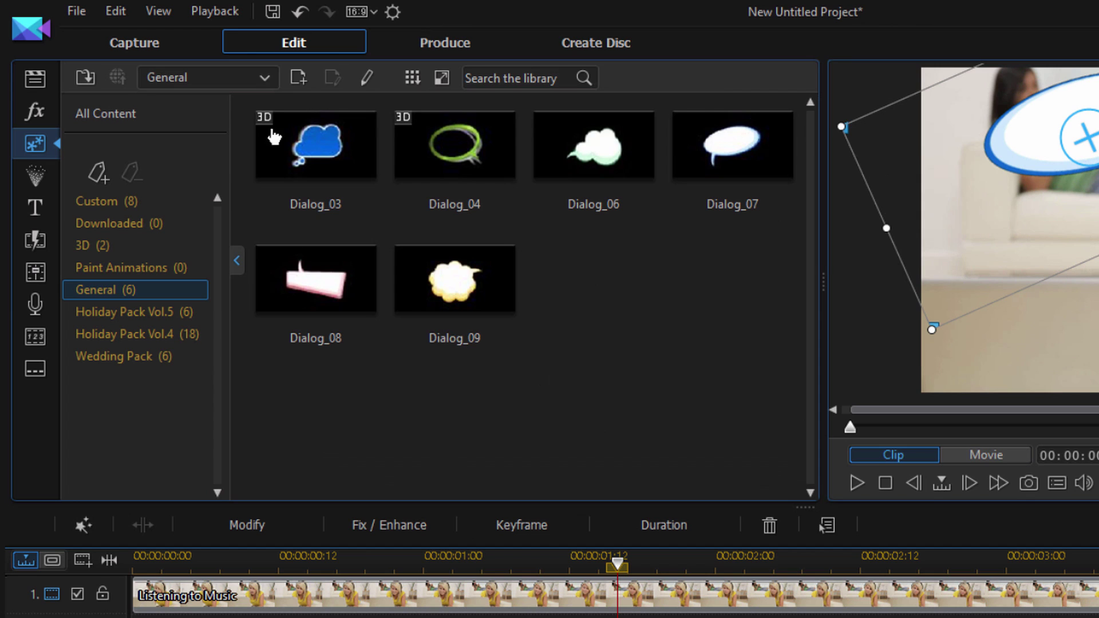
pyautogui.click(299, 85)
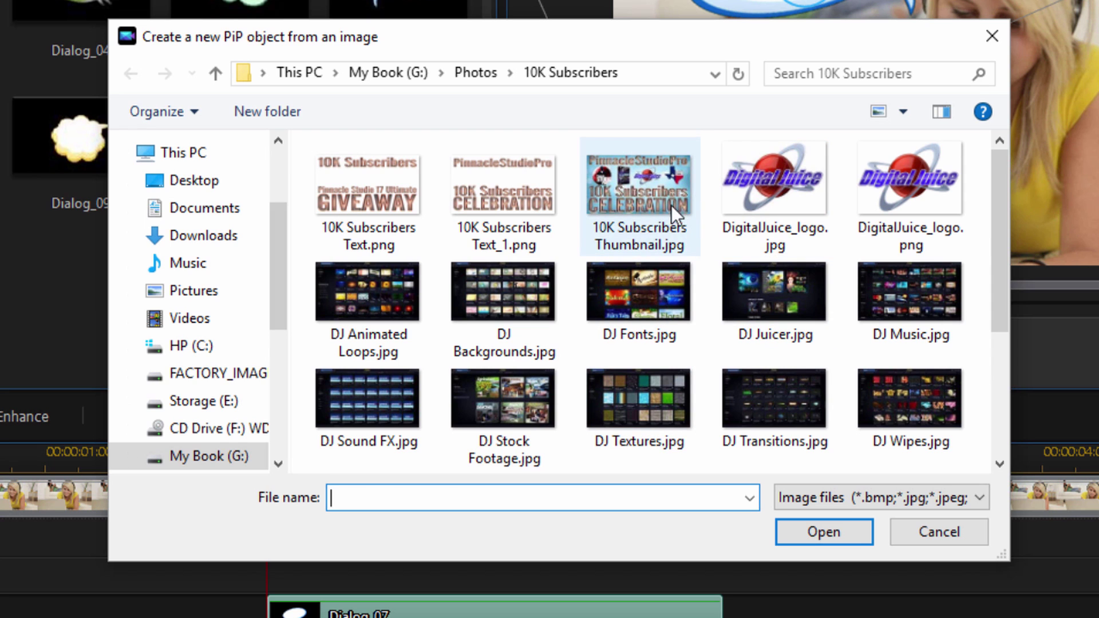
pyautogui.click(638, 189)
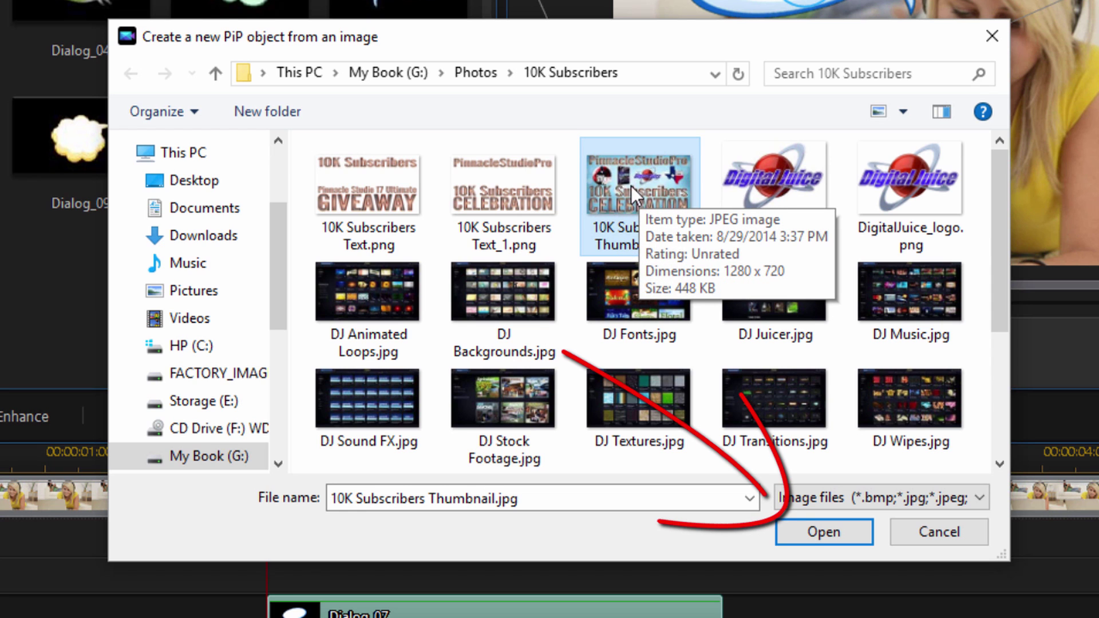
pyautogui.click(802, 531)
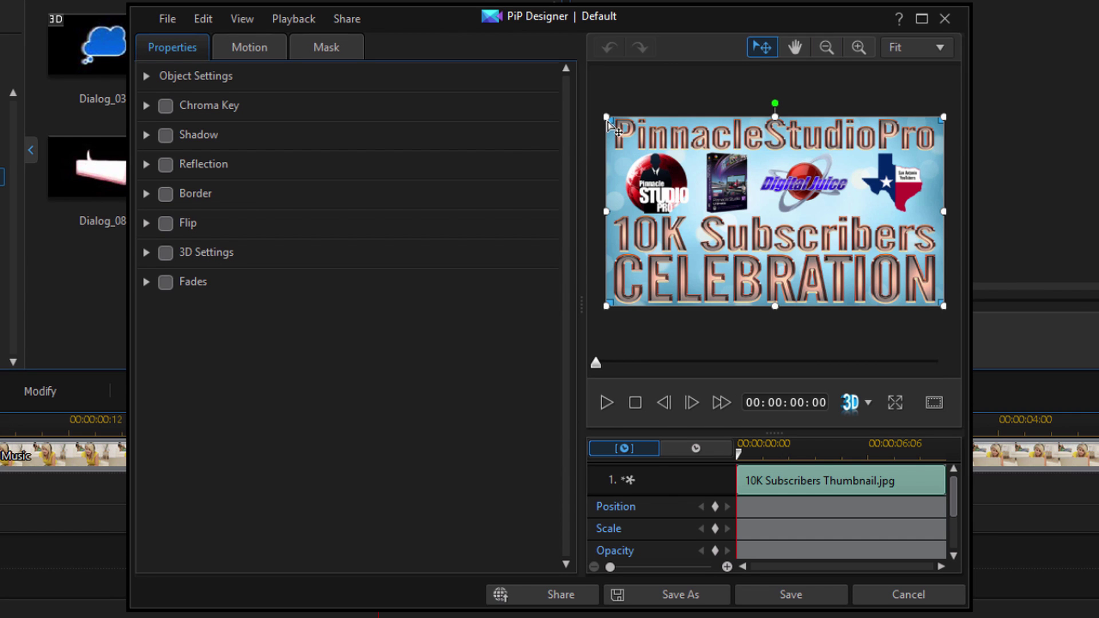
# Shrink the 10K Subscribers Thumbnail to about half size, centre it, and review its Object Settings values
pyautogui.moveTo(604, 115); pyautogui.dragTo(781, 212)
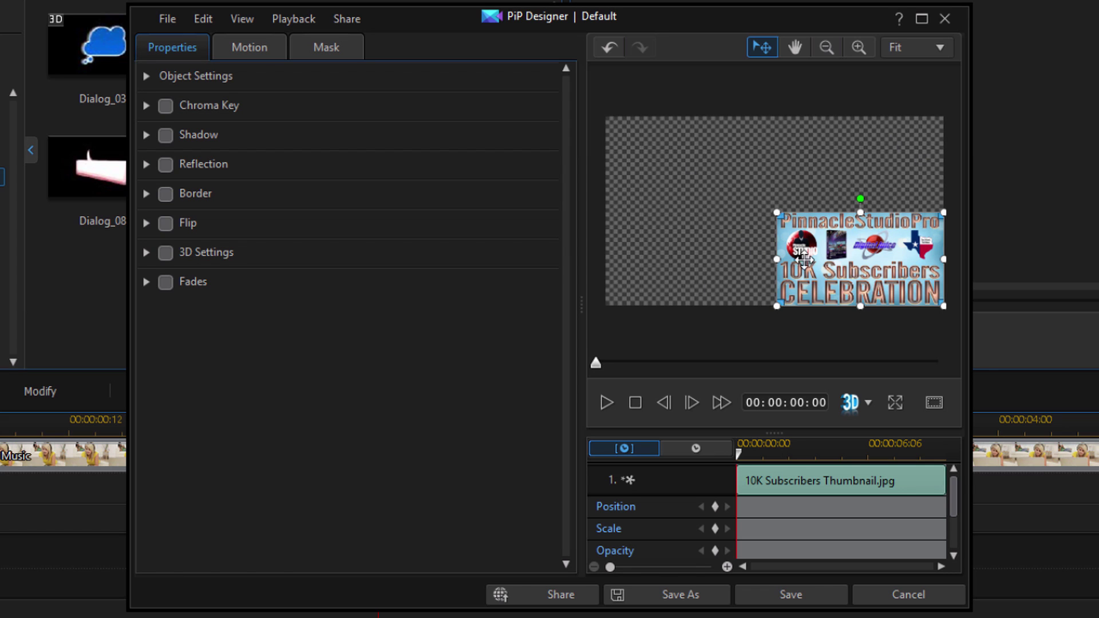
pyautogui.moveTo(848, 248); pyautogui.dragTo(745, 199)
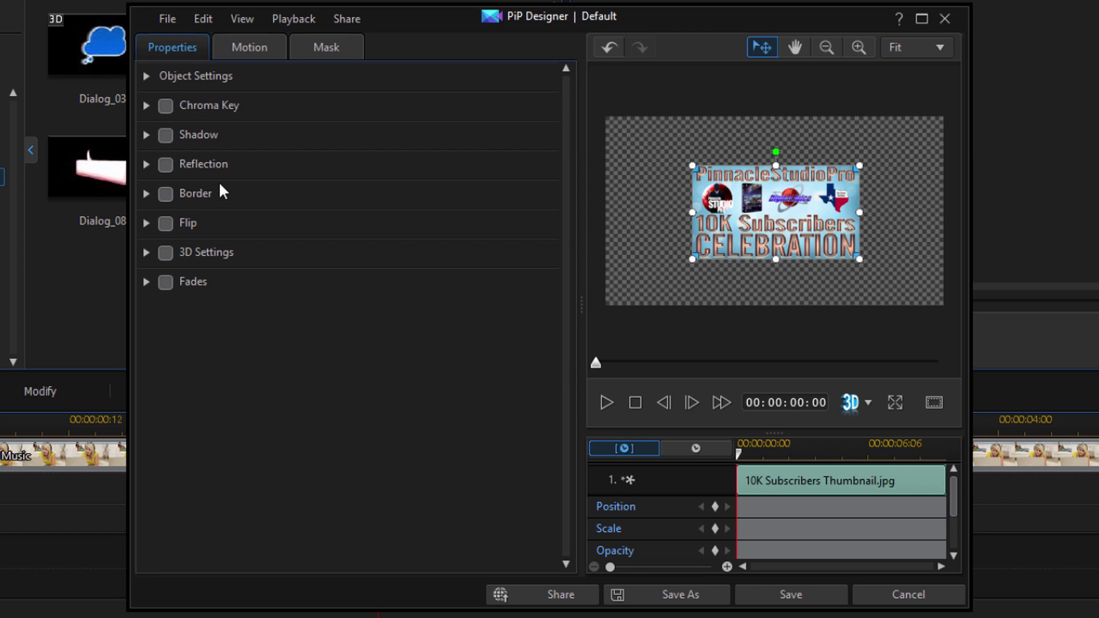
pyautogui.click(146, 76)
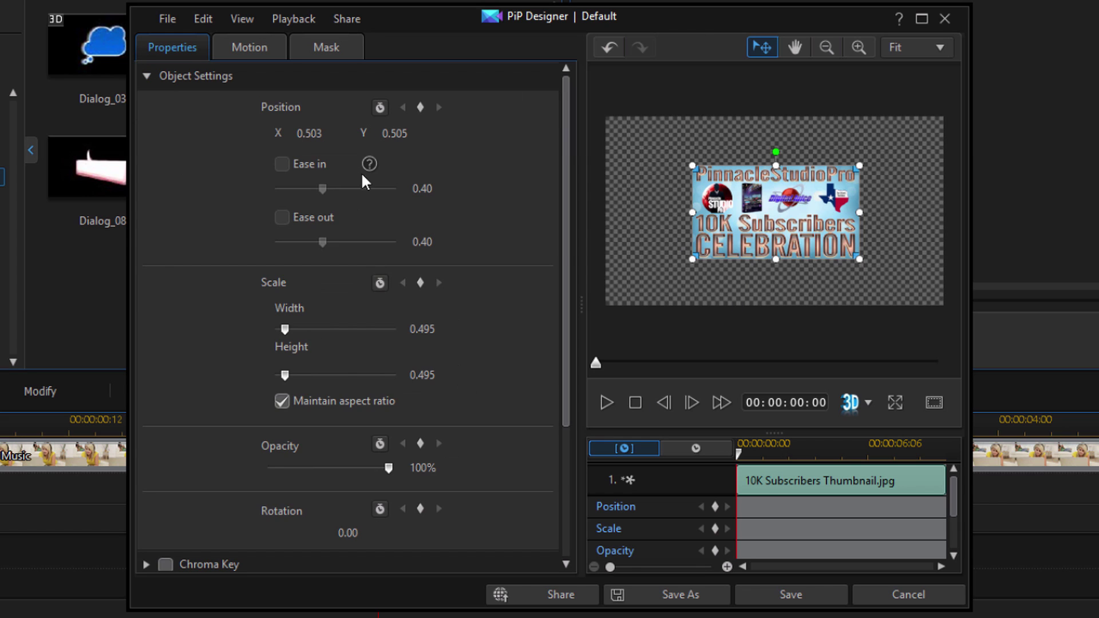
pyautogui.click(146, 77)
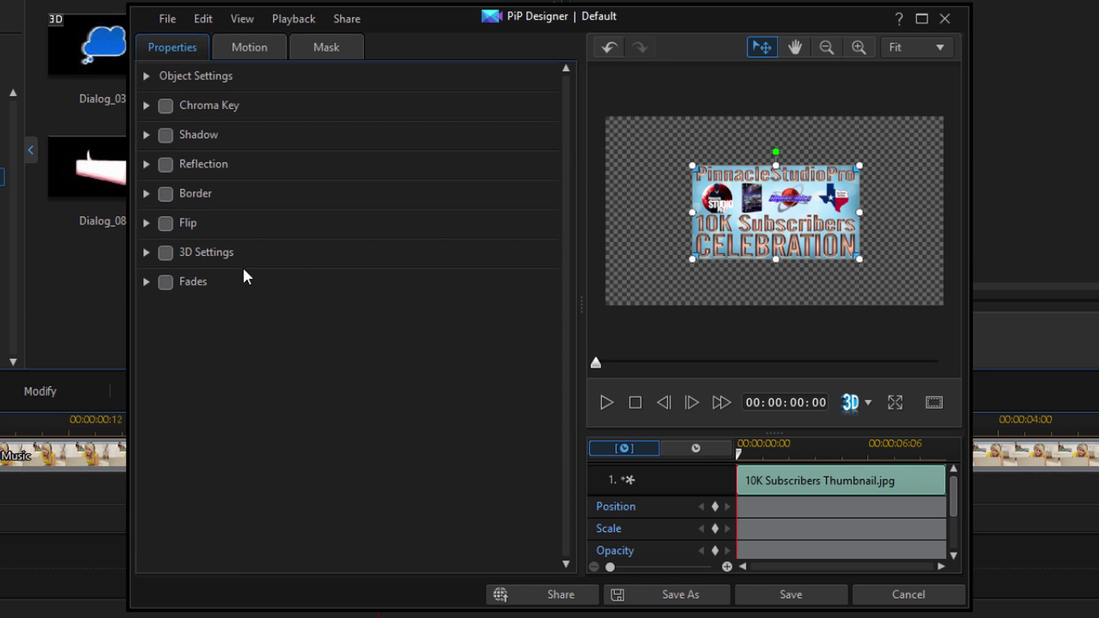
pyautogui.click(251, 46)
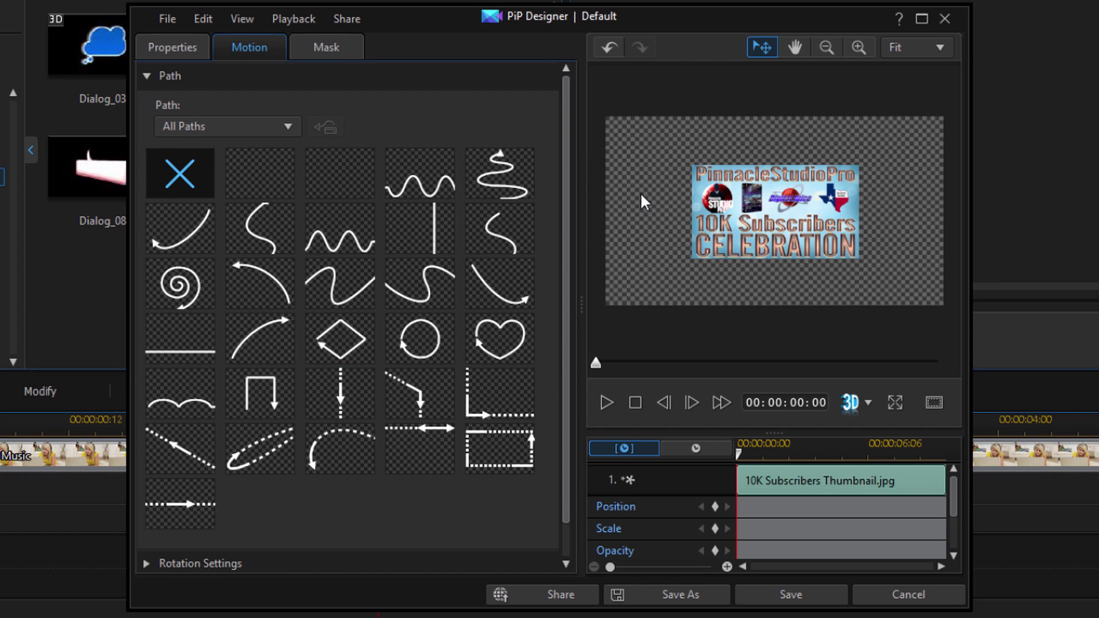
# Create a custom mask from DigitalJuice_logo.png using its alpha channel for the thumbnail
pyautogui.click(329, 51)
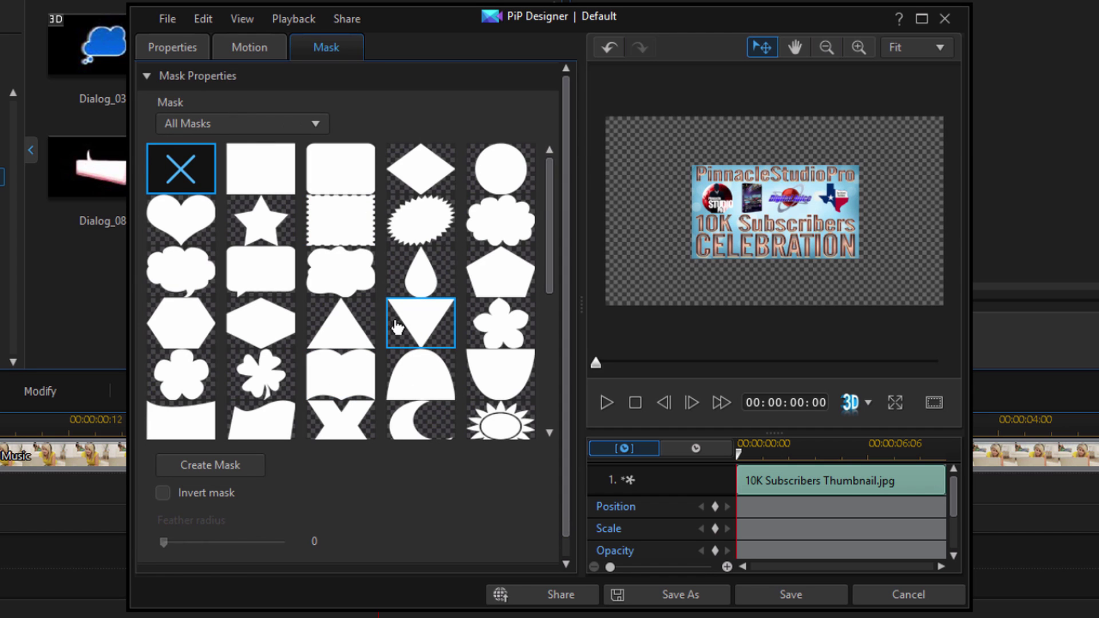
pyautogui.scroll(-1, 403, 306)
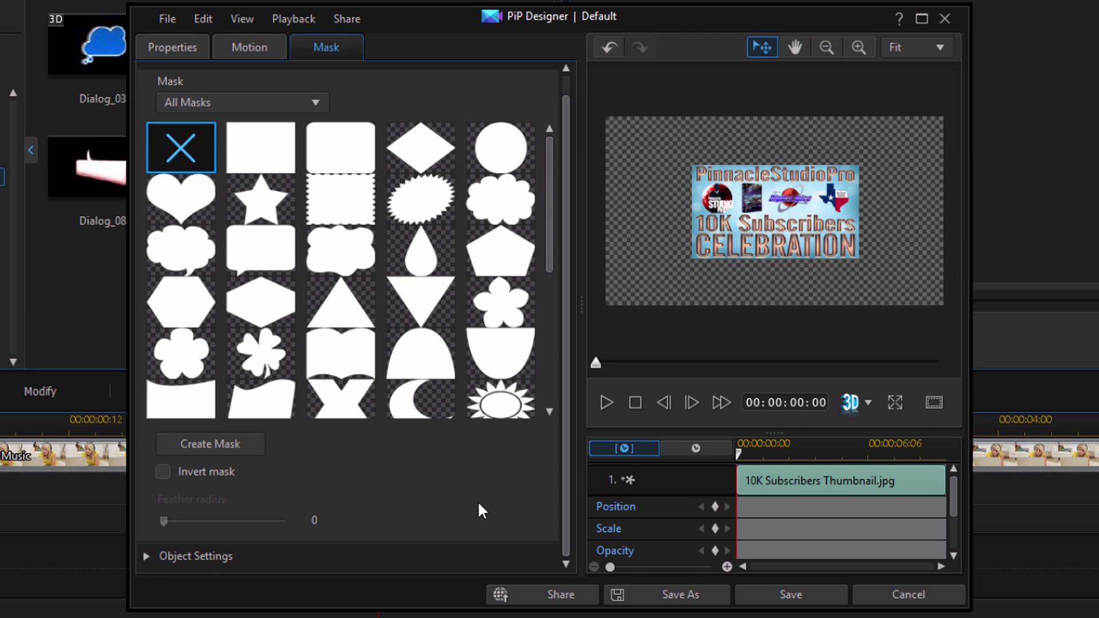
pyautogui.click(232, 450)
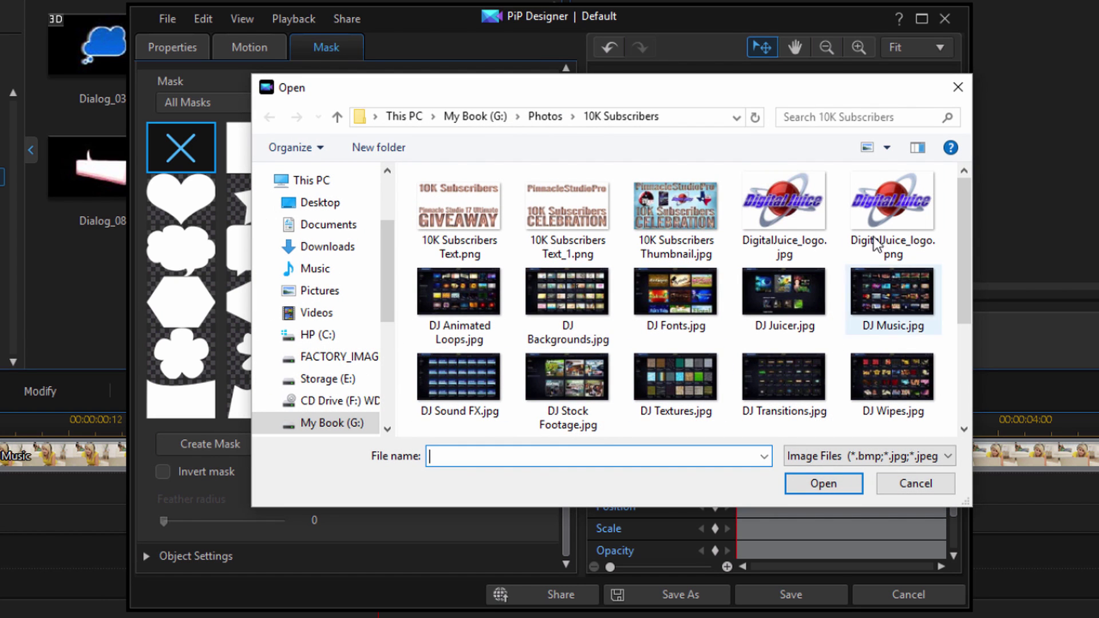
pyautogui.click(902, 207)
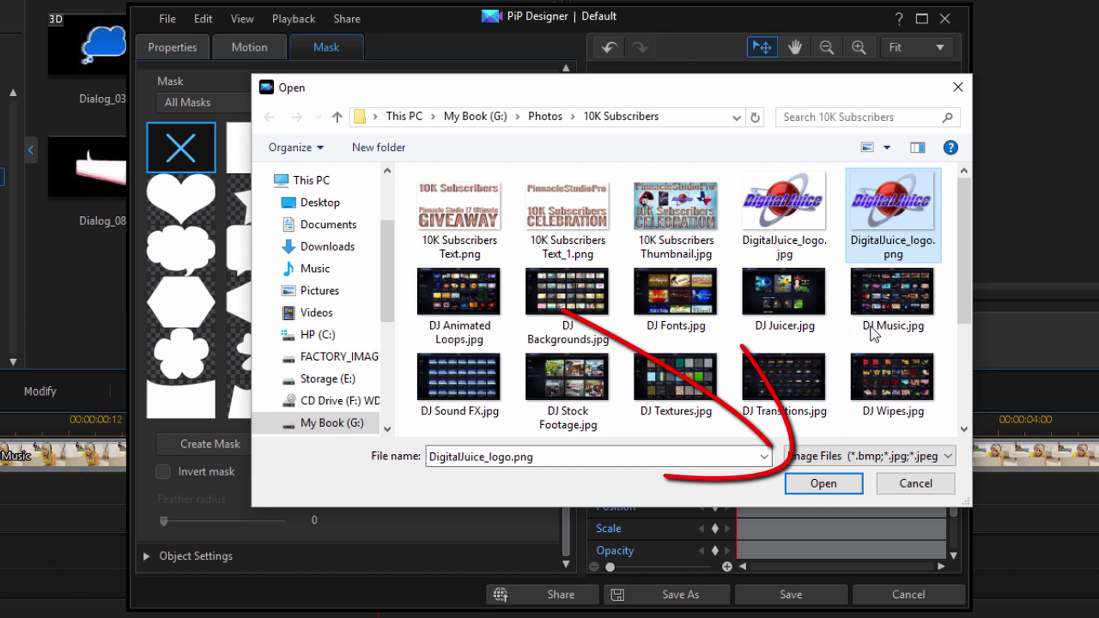
pyautogui.click(829, 484)
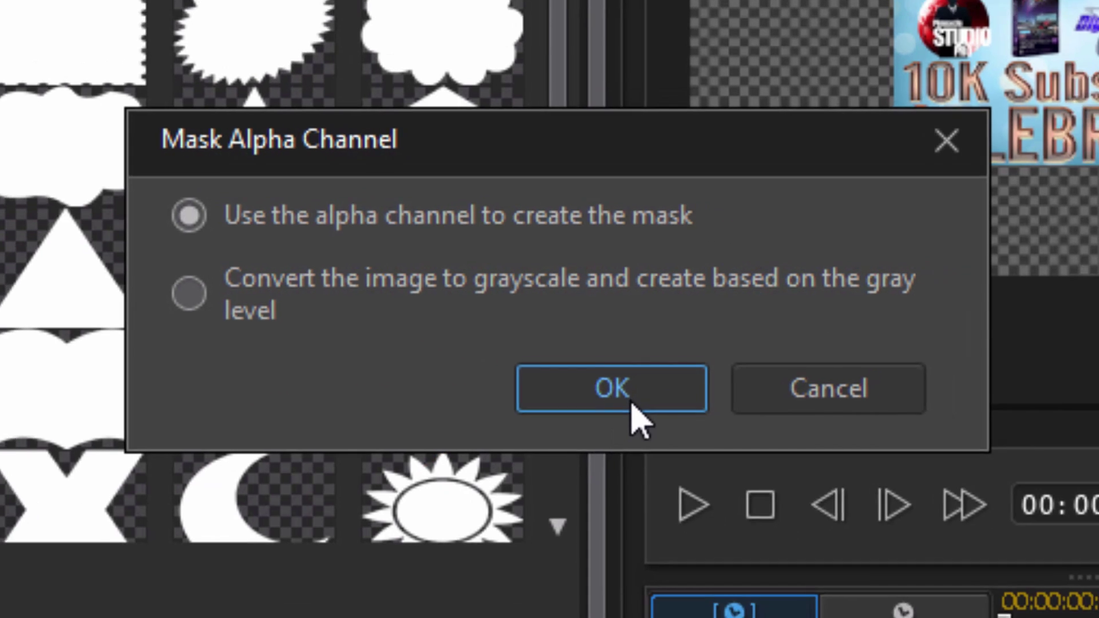
pyautogui.click(632, 402)
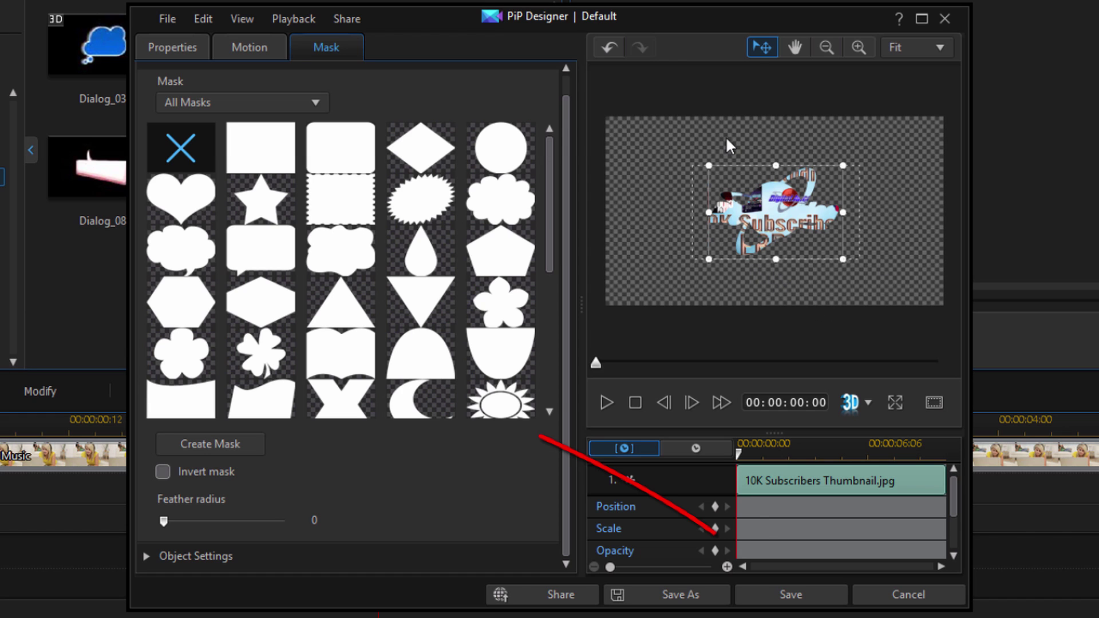
# Save the masked thumbnail object to the Custom PiP library as template 'Created'
pyautogui.click(795, 595)
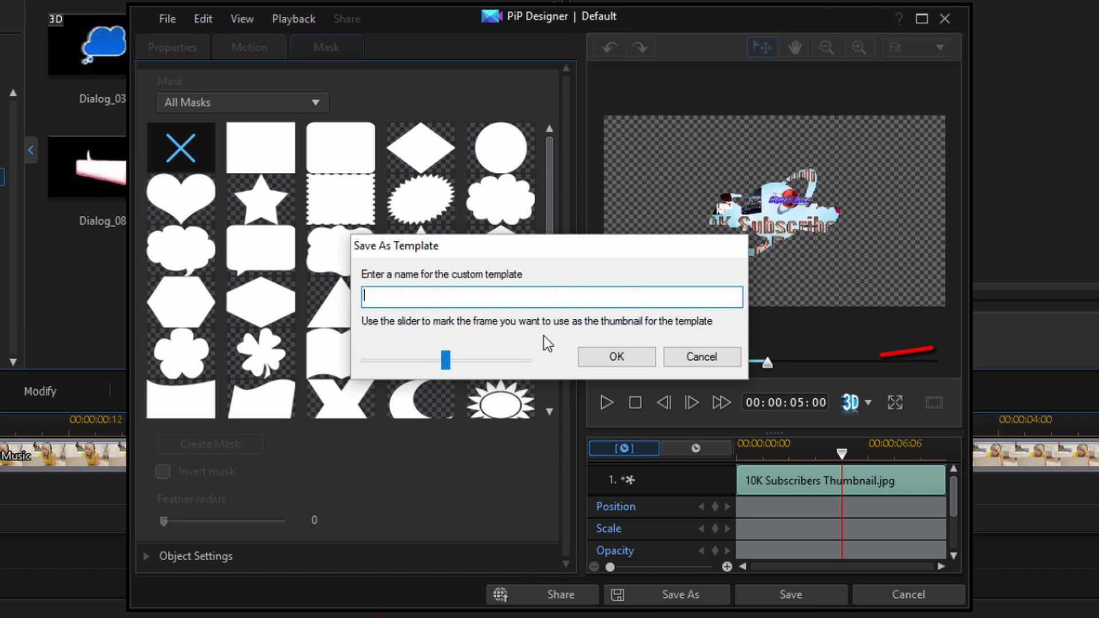
pyautogui.write('Created')
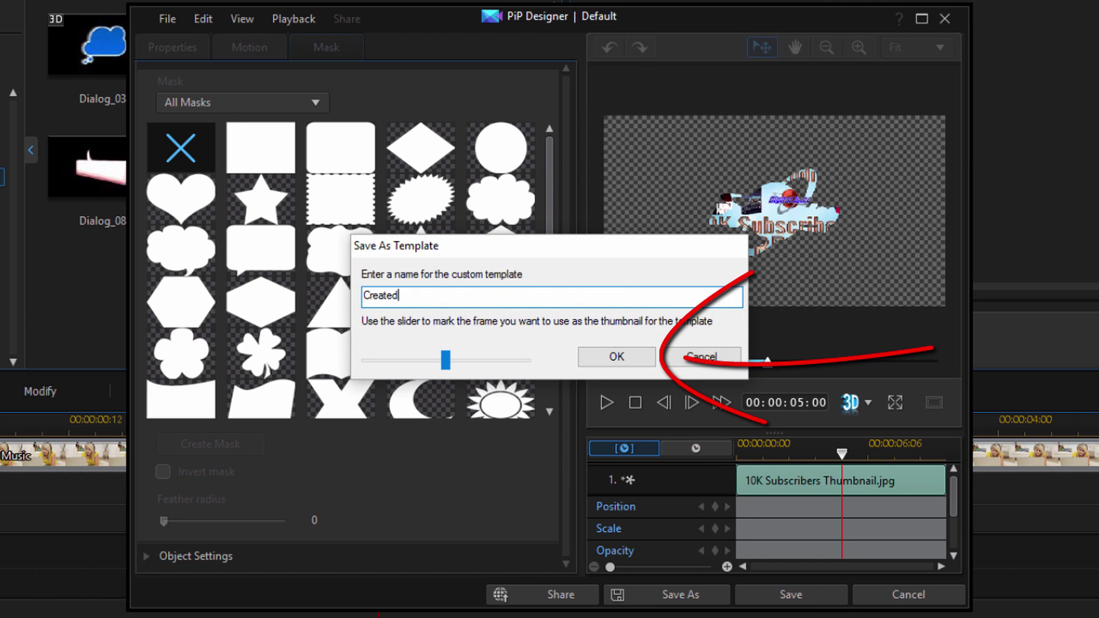
pyautogui.click(641, 356)
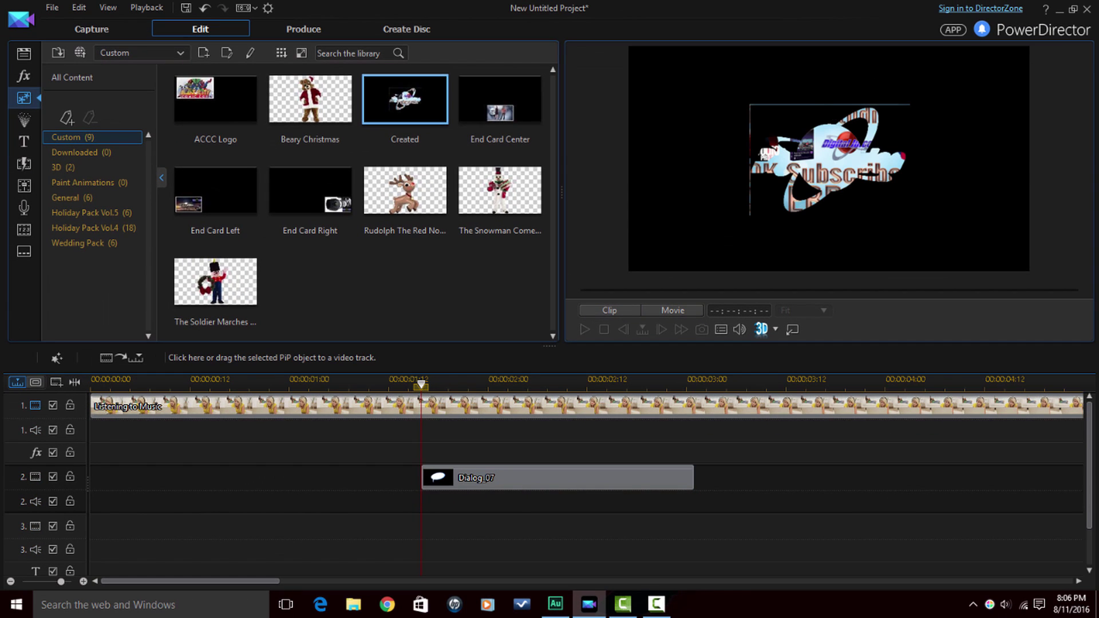